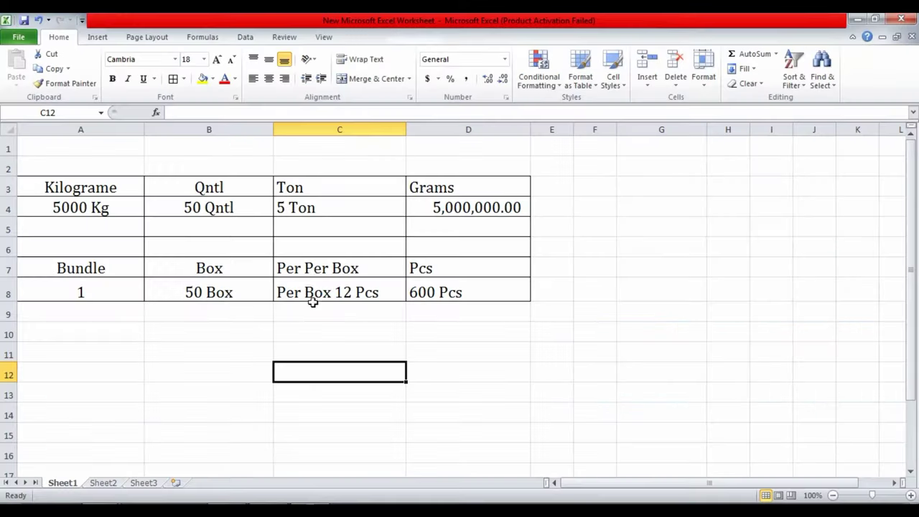
Widen column E and enter "sugar" in cell E3 beside the Grams heading
{"action": "left_click_drag", "start_coordinate": [575, 129], "coordinate": [672, 129]}
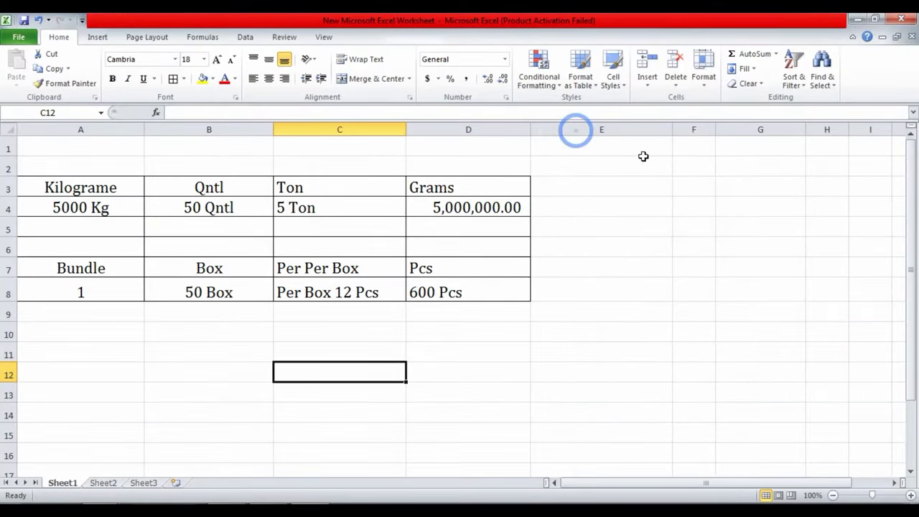
{"action": "left_click", "coordinate": [587, 186]}
{"action": "type", "text": "sugar"}
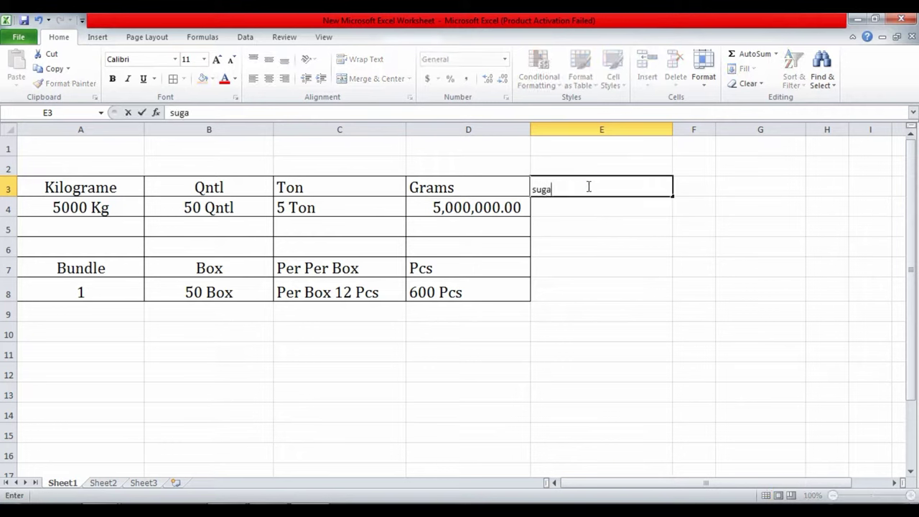
{"action": "key", "text": "Return"}
{"action": "left_click", "coordinate": [587, 186]}
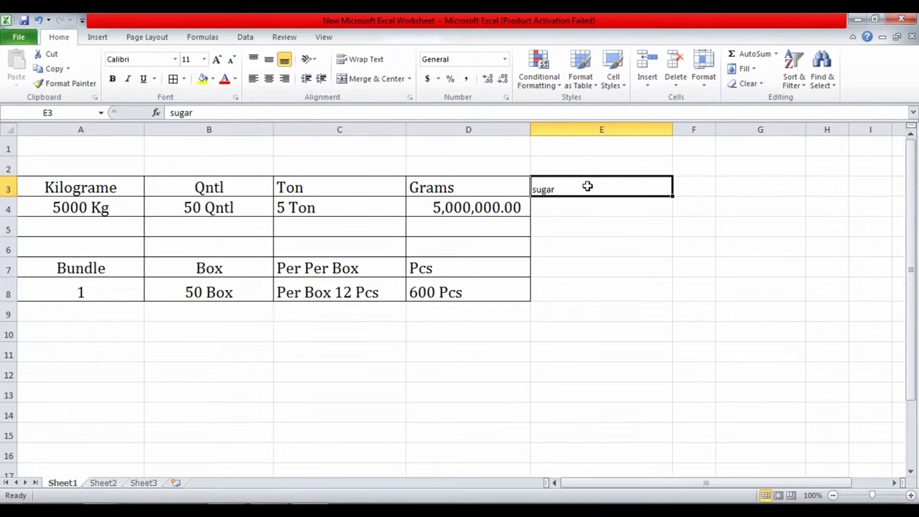
Examine the kilogram, quintal, ton and gram equivalents in row 4, including the grams formula
{"action": "key", "text": "Down"}
{"action": "key", "text": "Left"}
{"action": "key", "text": "Left"}
{"action": "key", "text": "Left"}
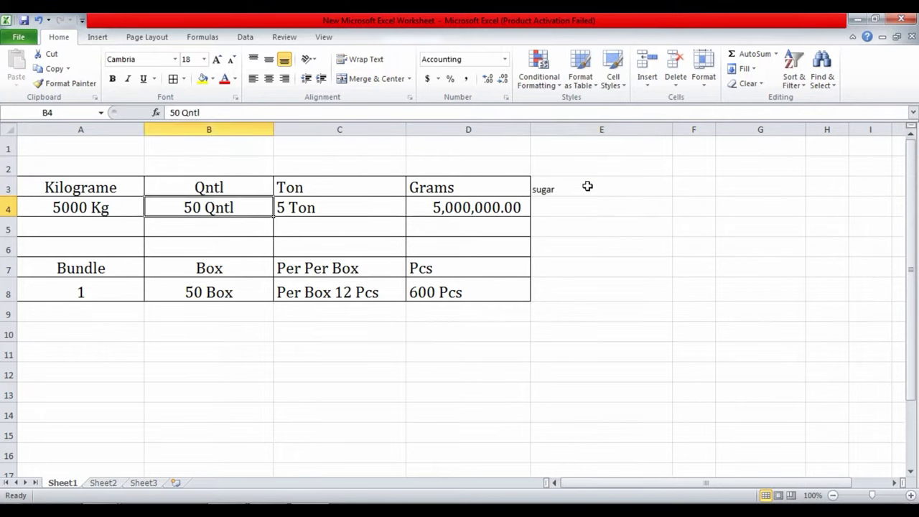
{"action": "key", "text": "Right"}
{"action": "key", "text": "Left"}
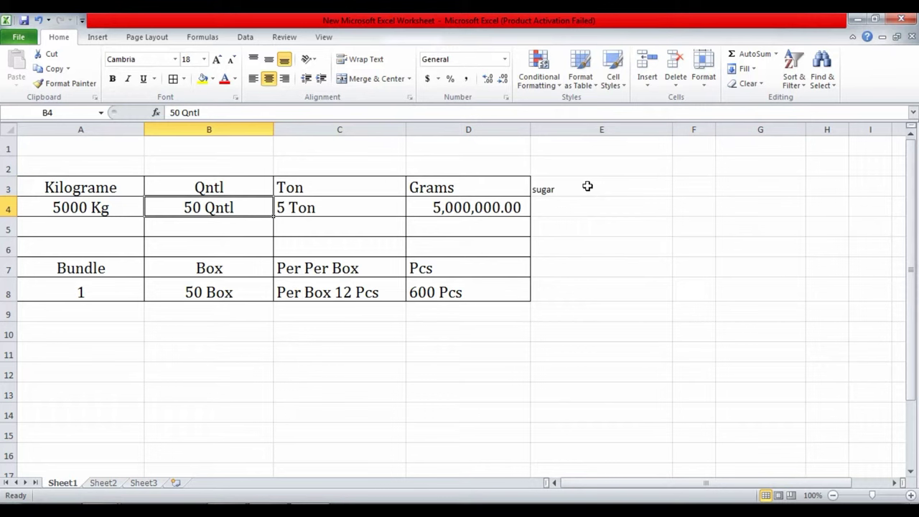
{"action": "key", "text": "Left"}
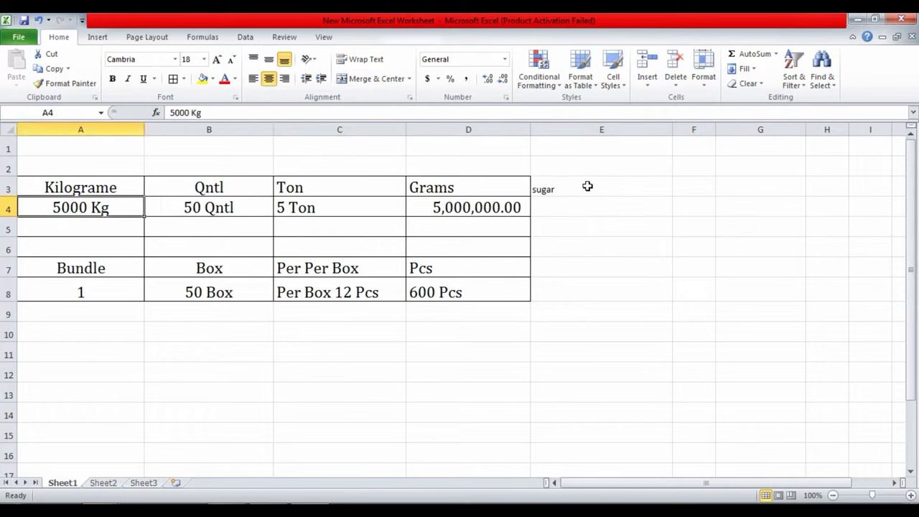
{"action": "key", "text": "Right"}
{"action": "key", "text": "Right"}
{"action": "key", "text": "Right"}
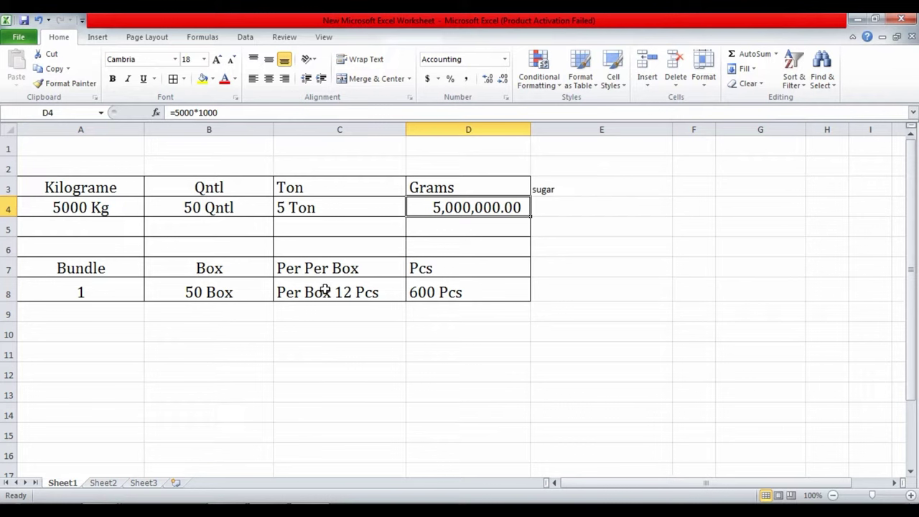
Enter "MOUSE" in cell E7 beside the Pcs heading
{"action": "left_click", "coordinate": [597, 290]}
{"action": "left_click", "coordinate": [597, 266]}
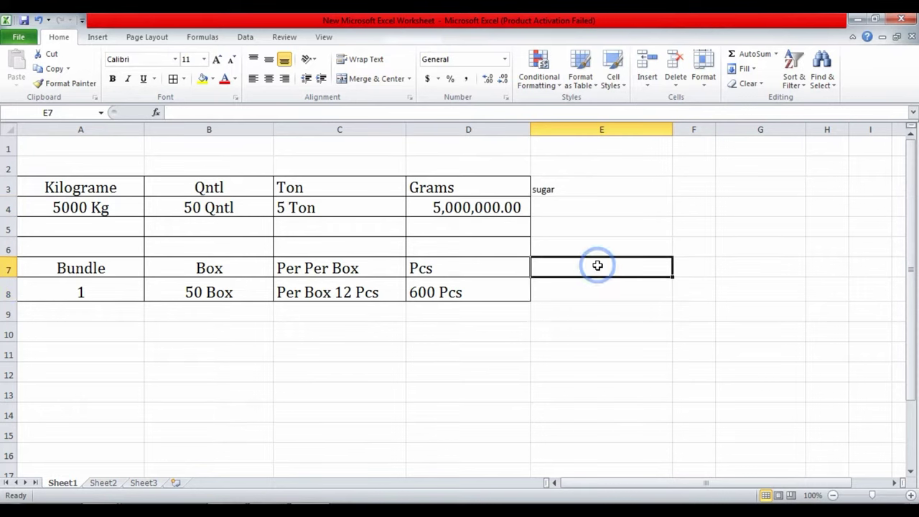
{"action": "type", "text": "MOUSE"}
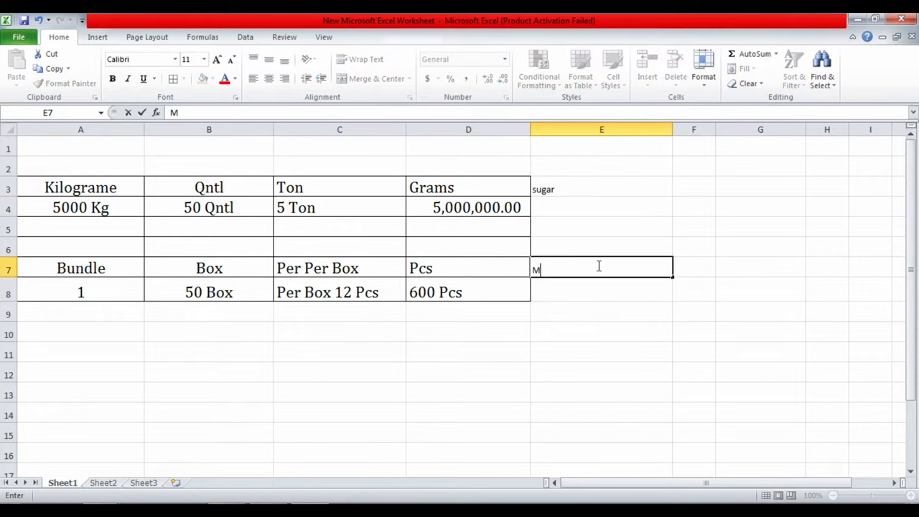
{"action": "key", "text": "Return"}
Examine the bundle, box and pieces-per-box quantities in row 8
{"action": "key", "text": "Left"}
{"action": "key", "text": "Left"}
{"action": "key", "text": "Left"}
{"action": "key", "text": "Left"}
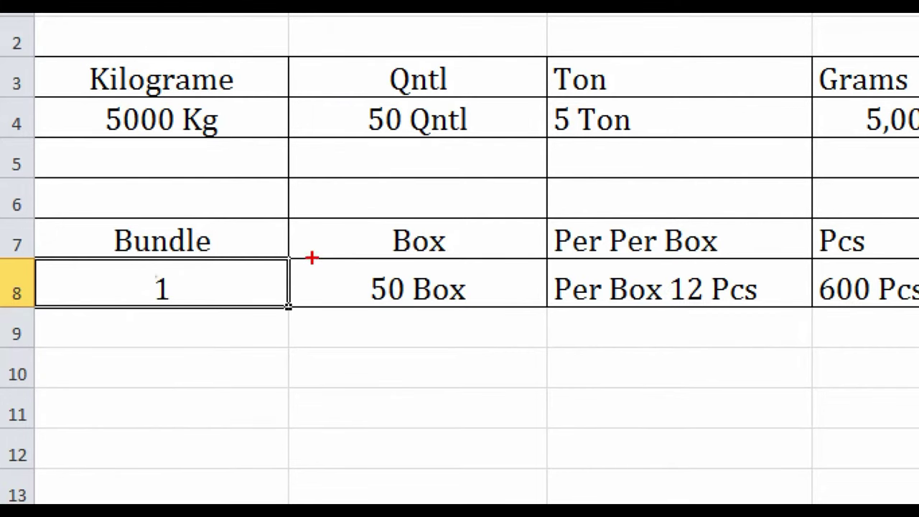
{"action": "mouse_move", "coordinate": [314, 261]}
{"action": "left_mouse_down"}
{"action": "mouse_move", "coordinate": [457, 290]}
{"action": "mouse_move", "coordinate": [491, 307]}
{"action": "left_mouse_up"}
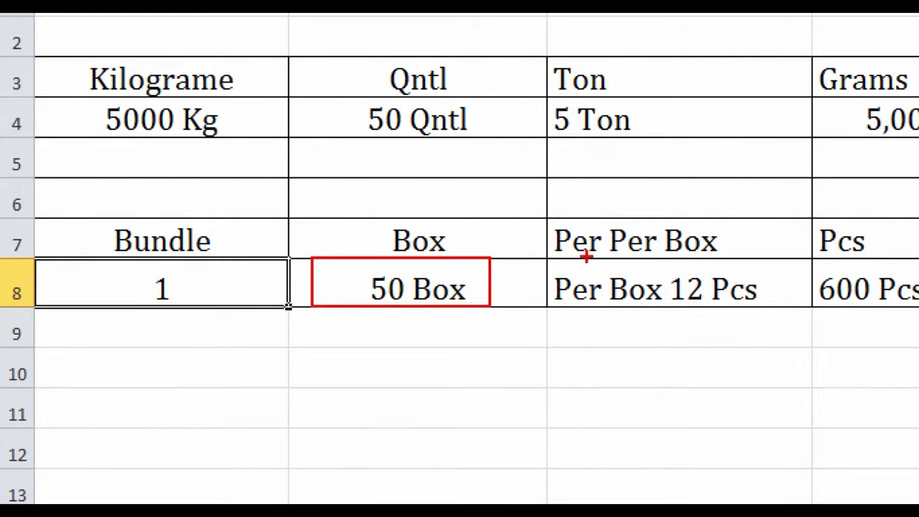
{"action": "left_click_drag", "start_coordinate": [532, 260], "coordinate": [781, 312]}
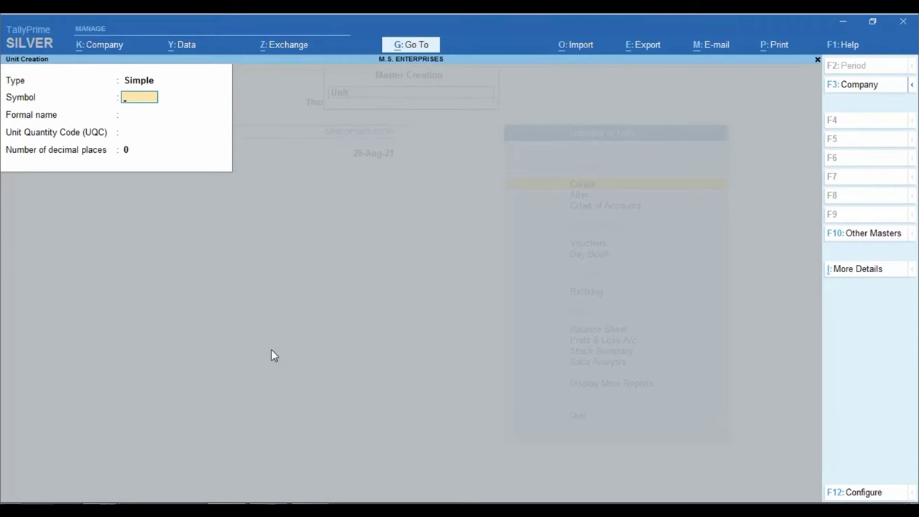
Leave the blank unit creation form and the list of masters, returning to the Gateway of Tally
{"action": "key", "text": "Escape"}
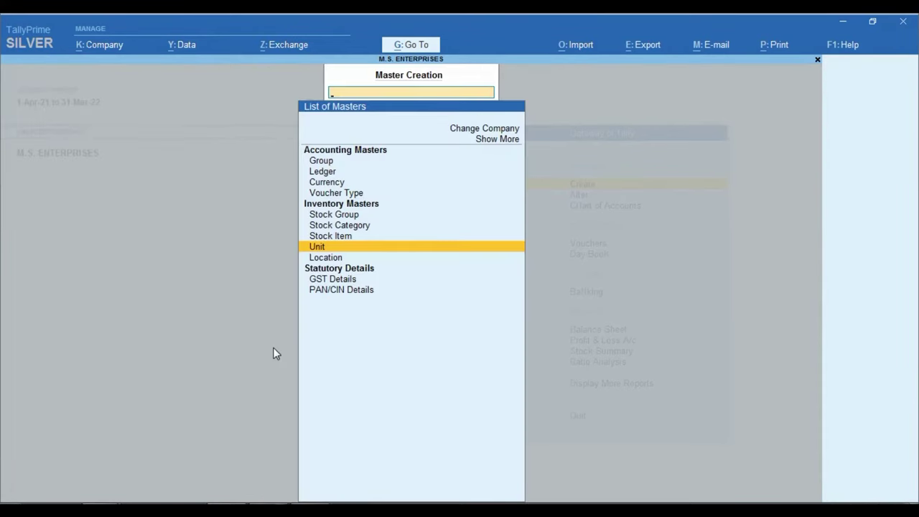
{"action": "key", "text": "Escape"}
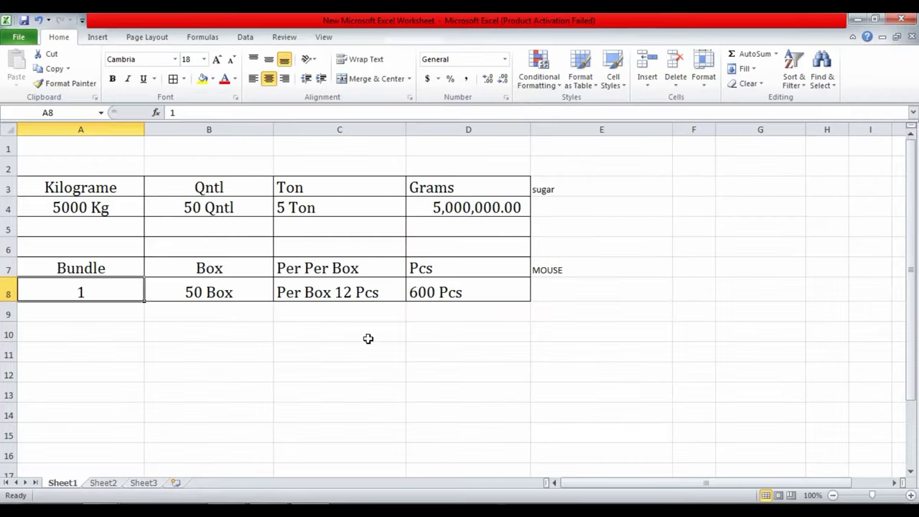
Enlarge the "sugar" text in cell E3 of the Excel sheet to font size 18
{"action": "left_click", "coordinate": [601, 216]}
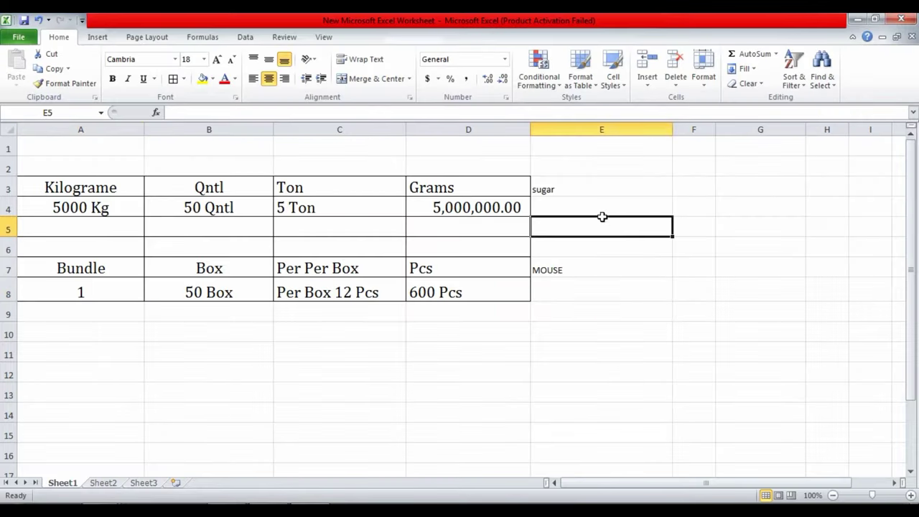
{"action": "left_click", "coordinate": [559, 191]}
{"action": "left_click", "coordinate": [217, 59]}
{"action": "left_click", "coordinate": [216, 59]}
{"action": "left_click", "coordinate": [217, 59]}
{"action": "left_click", "coordinate": [217, 59]}
{"action": "left_click", "coordinate": [216, 59]}
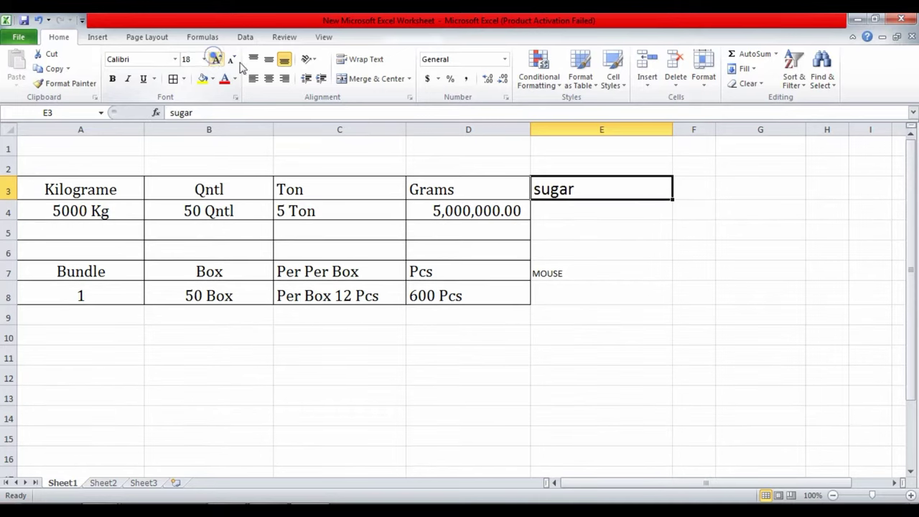
{"action": "left_click", "coordinate": [583, 208]}
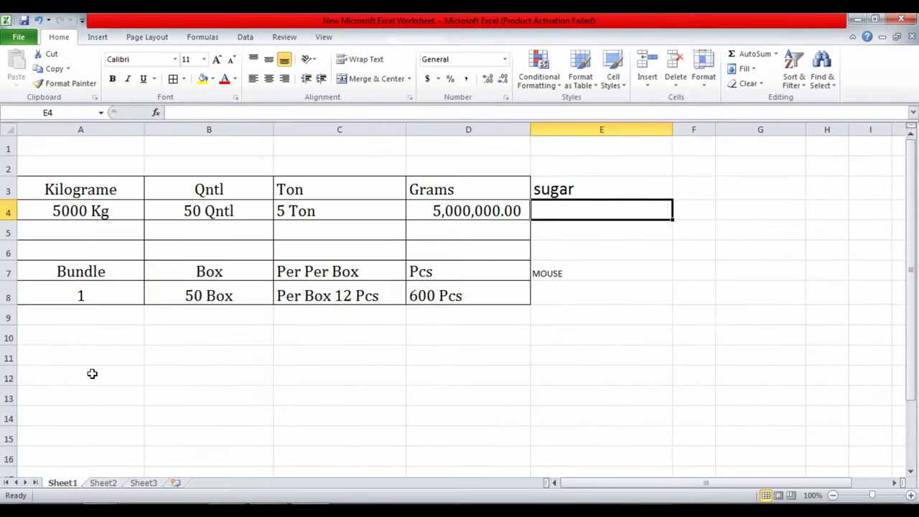
Switch to TallyPrime and start creating a new Unit master
{"action": "key", "text": "alt+Tab"}
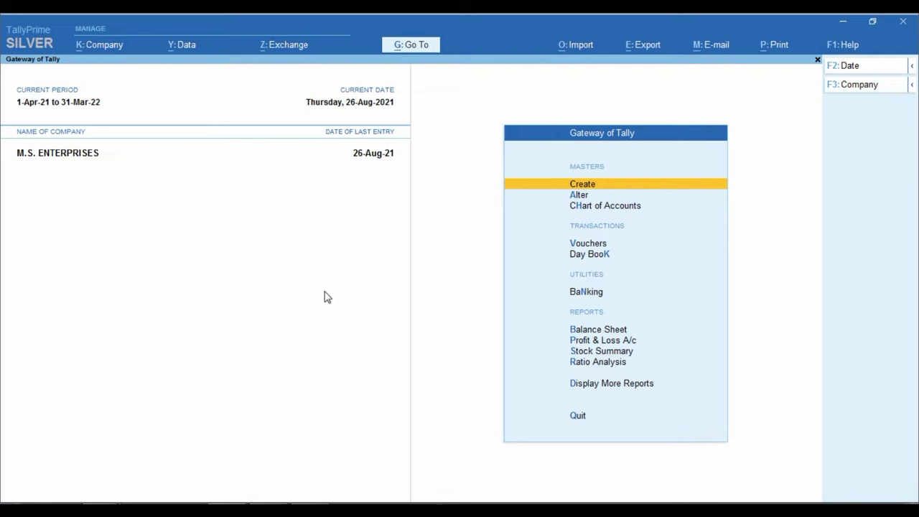
{"action": "key", "text": "Down"}
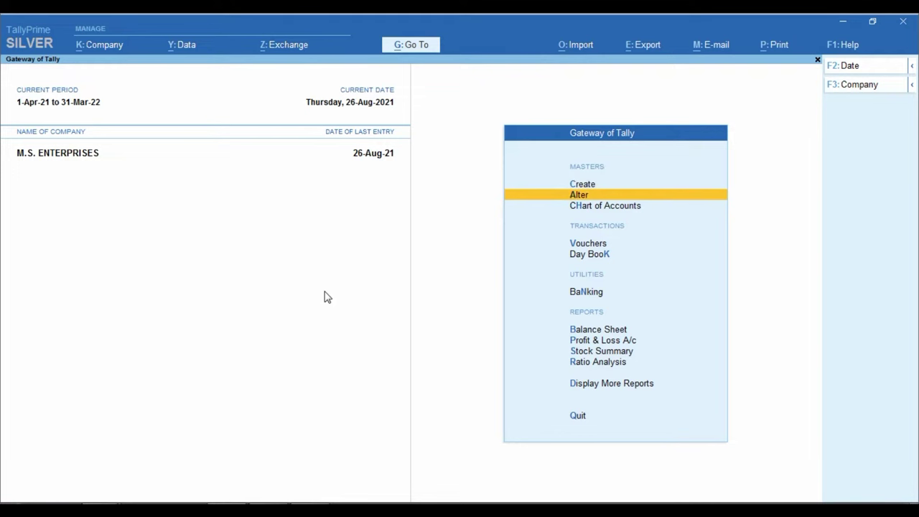
{"action": "key", "text": "Up"}
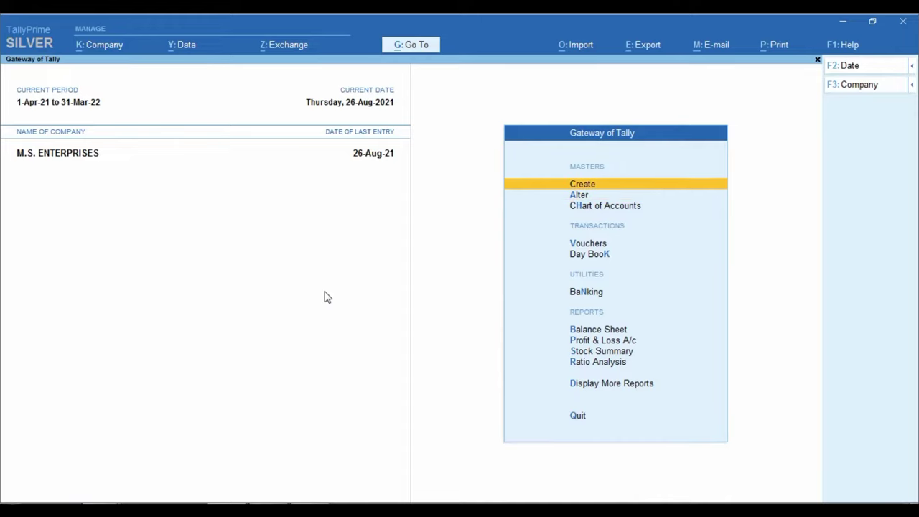
{"action": "key", "text": "Return"}
{"action": "key", "text": "Down"}
{"action": "key", "text": "Down"}
{"action": "key", "text": "Down"}
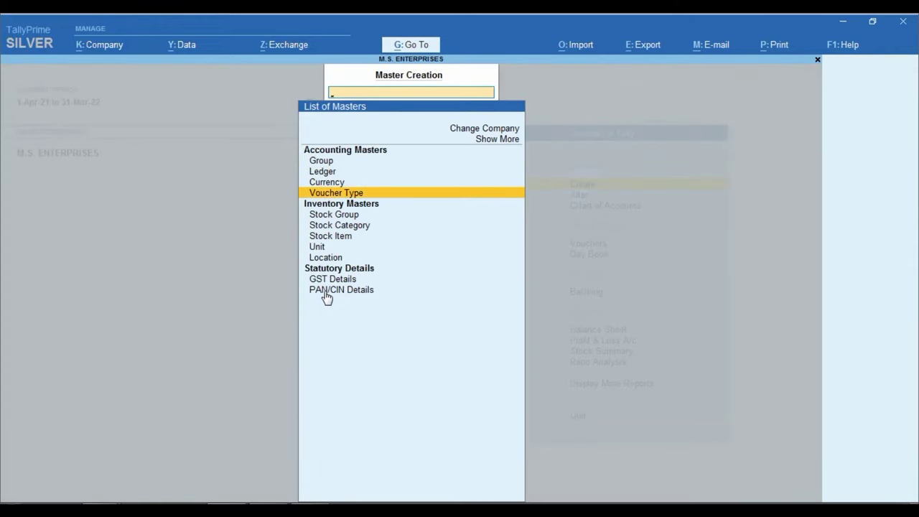
{"action": "key", "text": "Down"}
{"action": "key", "text": "Down"}
{"action": "key", "text": "Down"}
{"action": "key", "text": "Down"}
{"action": "key", "text": "Return"}
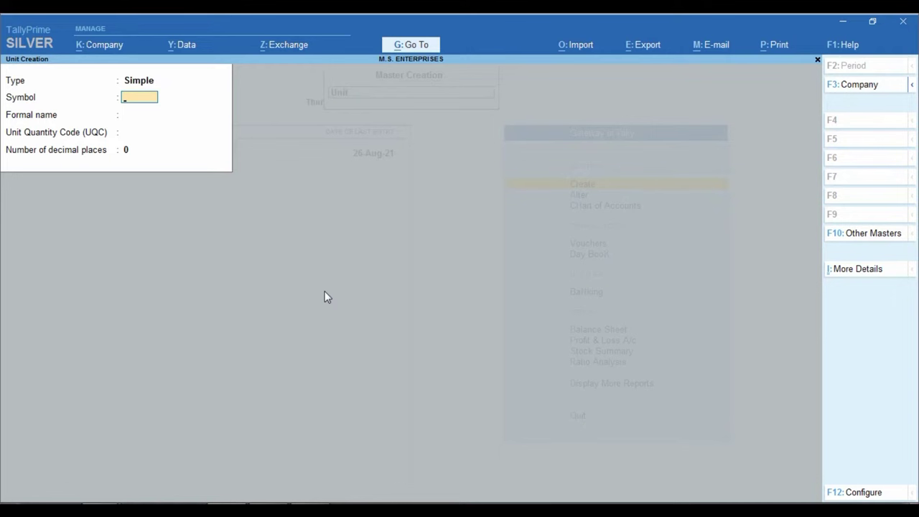
Create the simple unit KG with formal name KILOGRAME, quantity code KGS-KILOGRAMS and 3 decimal places
{"action": "type", "text": "KG"}
{"action": "key", "text": "Return"}
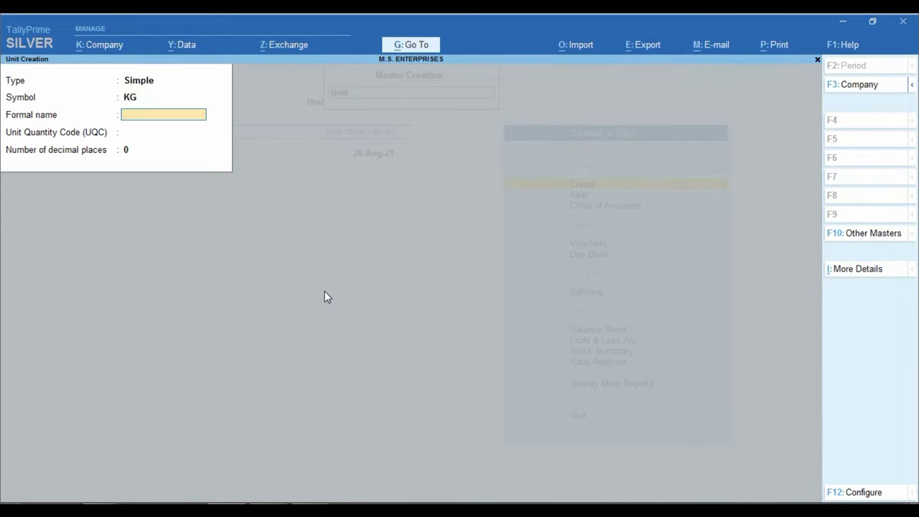
{"action": "type", "text": "KILOGRAME"}
{"action": "key", "text": "Return"}
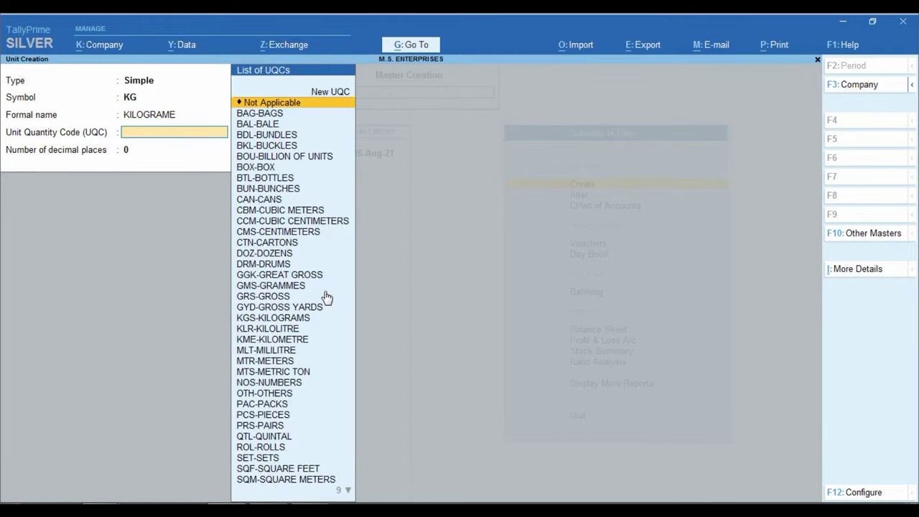
{"action": "type", "text": "KGS"}
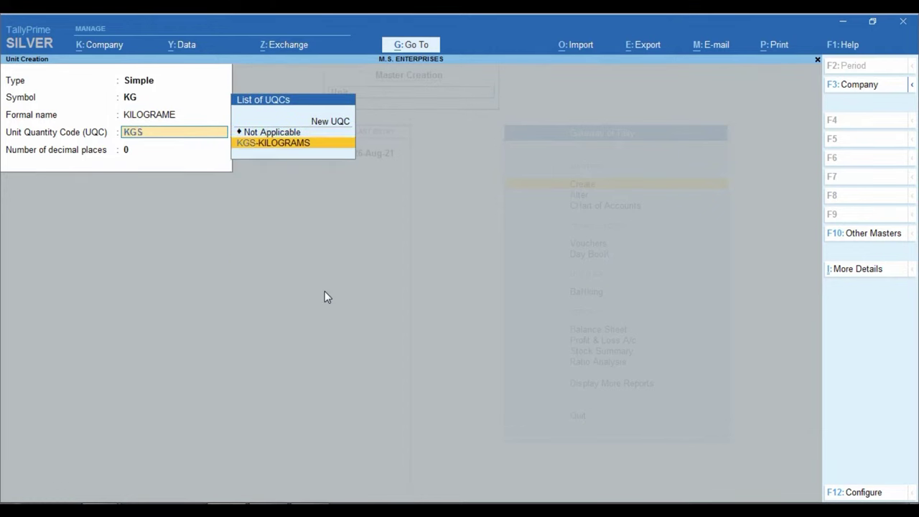
{"action": "key", "text": "Return"}
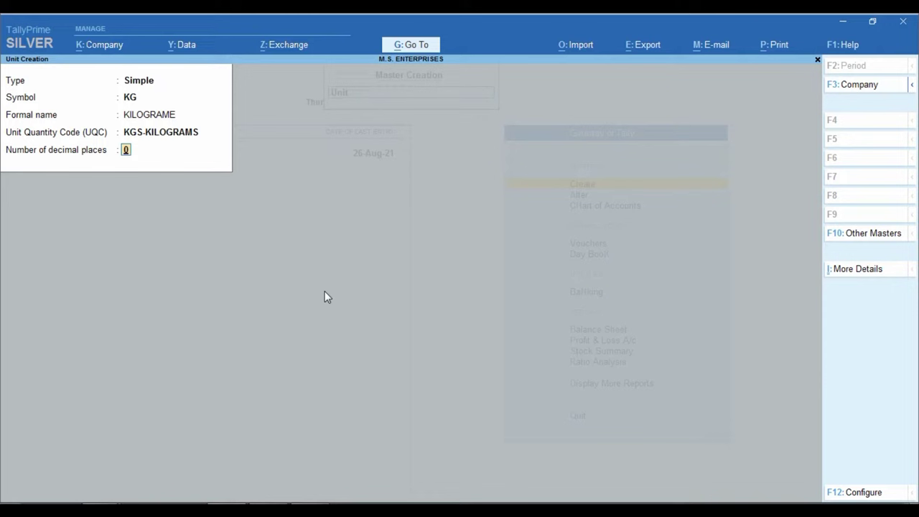
{"action": "type", "text": "3"}
{"action": "key", "text": "Return"}
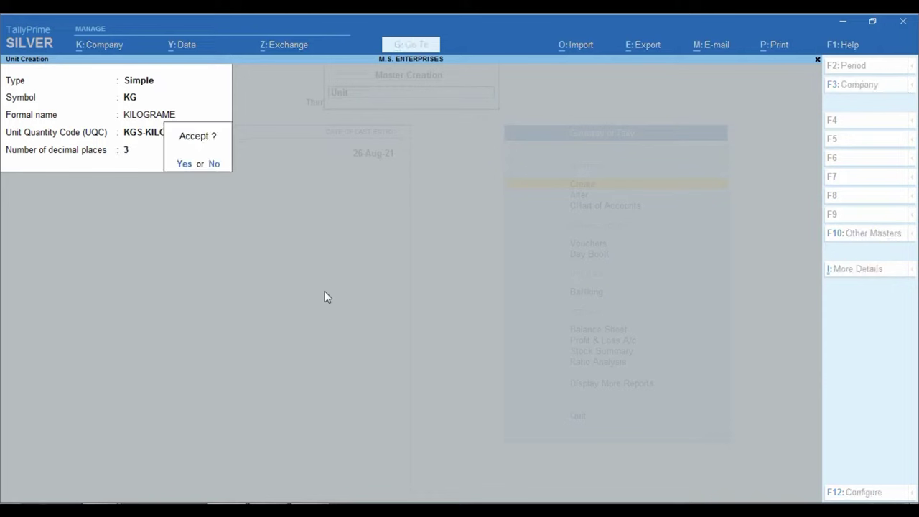
{"action": "key", "text": "Return"}
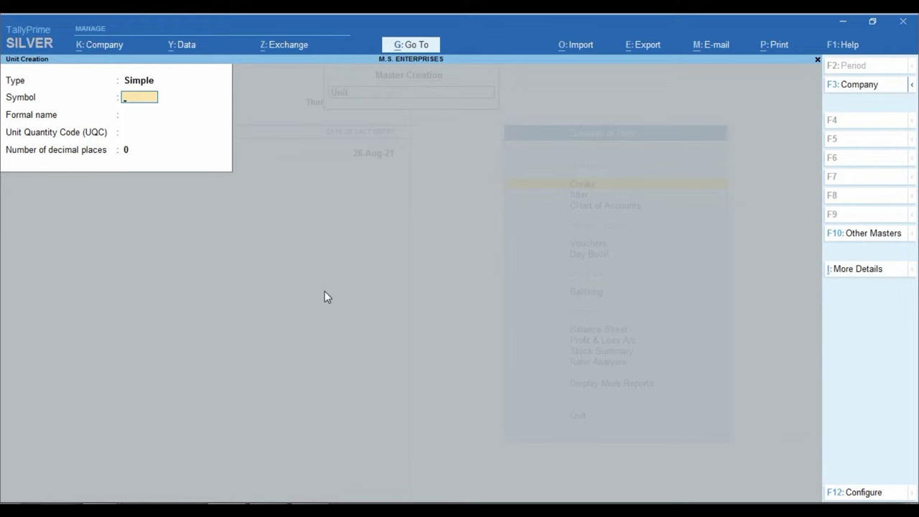
Create the simple unit QNTL without a formal name, with quantity code QTL-QUINTAL and 2 decimal places
{"action": "type", "text": "QNTL"}
{"action": "key", "text": "Return"}
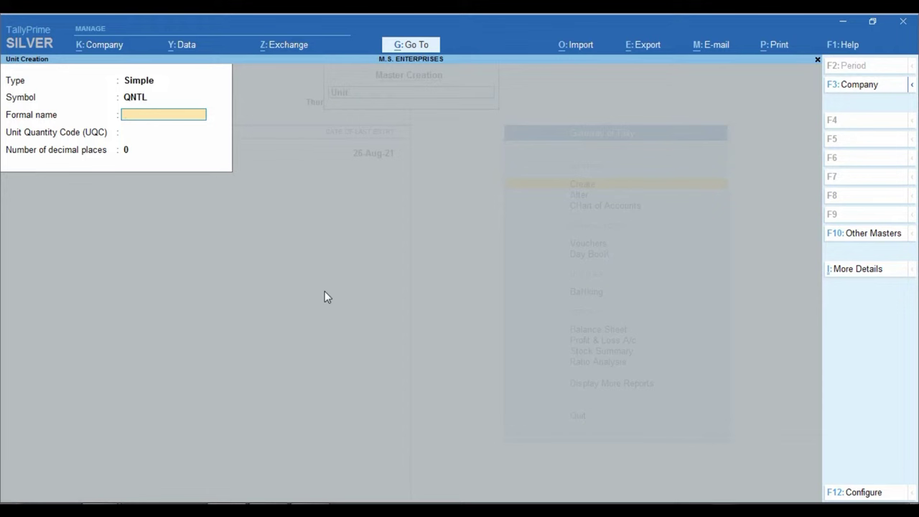
{"action": "key", "text": "Return"}
{"action": "type", "text": "QTL"}
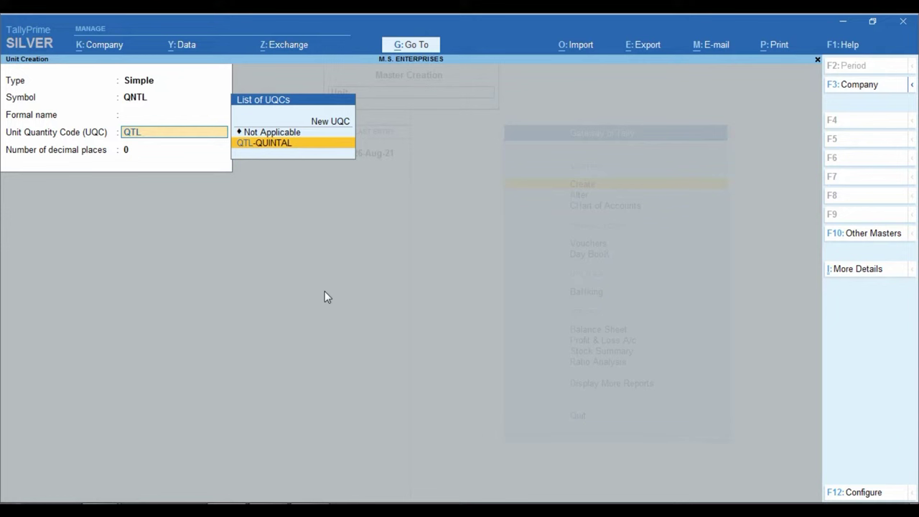
{"action": "key", "text": "Return"}
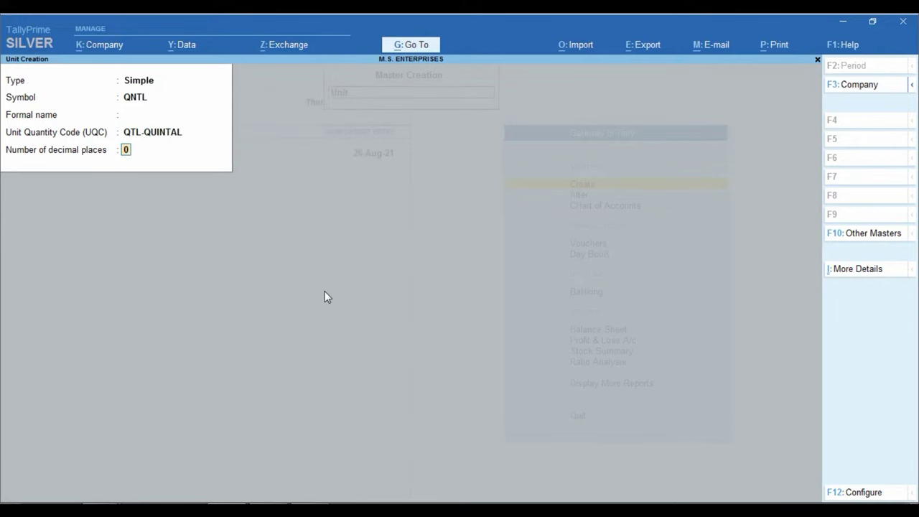
{"action": "type", "text": "2"}
{"action": "key", "text": "Return"}
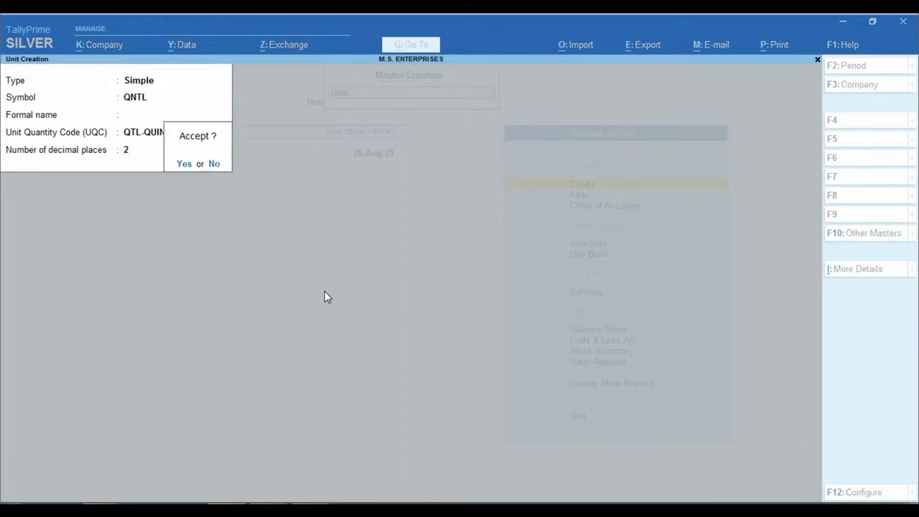
{"action": "key", "text": "Return"}
Create the simple unit TON without a formal name, with quantity code TON-TONNES and 3 decimal places
{"action": "type", "text": "TON"}
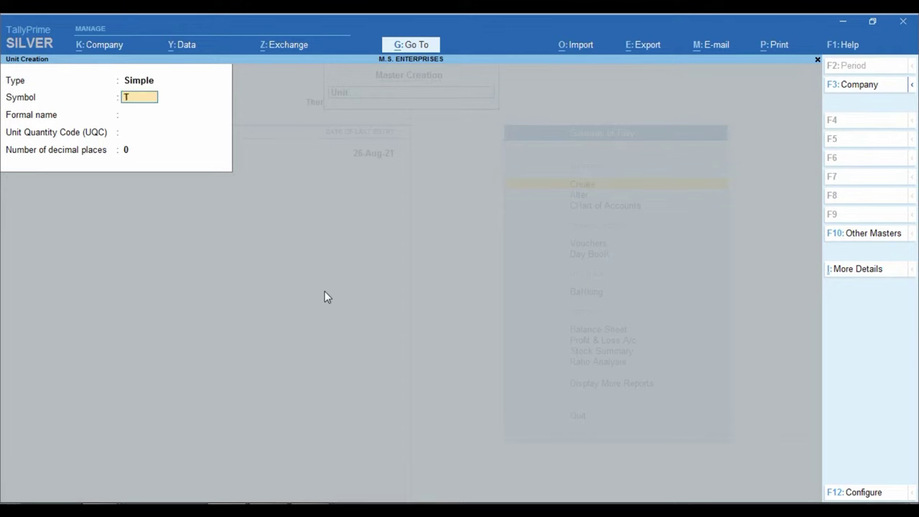
{"action": "key", "text": "Return"}
{"action": "key", "text": "Return"}
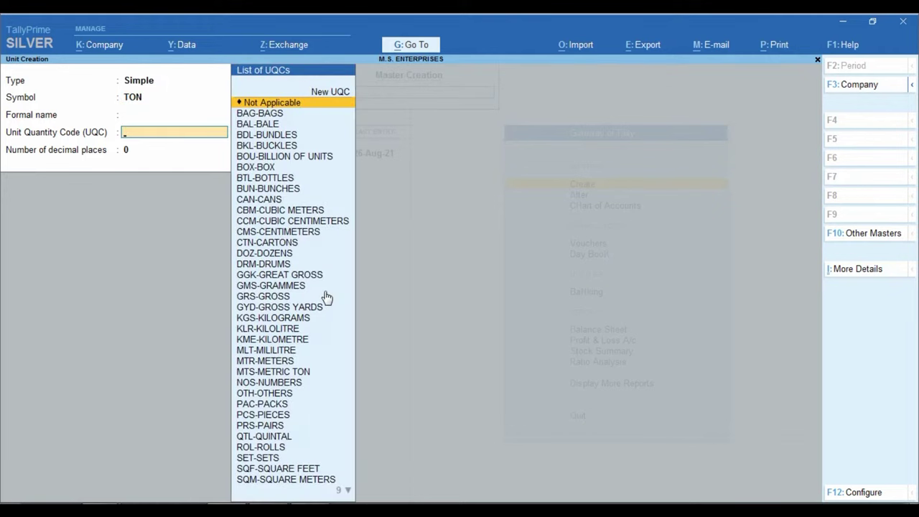
{"action": "type", "text": "TON"}
{"action": "key", "text": "Return"}
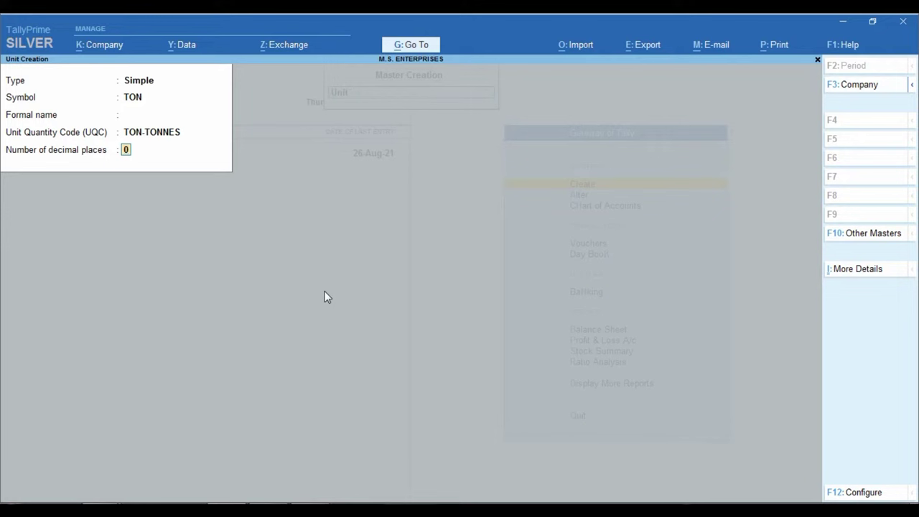
{"action": "type", "text": "3"}
{"action": "key", "text": "Return"}
{"action": "key", "text": "Return"}
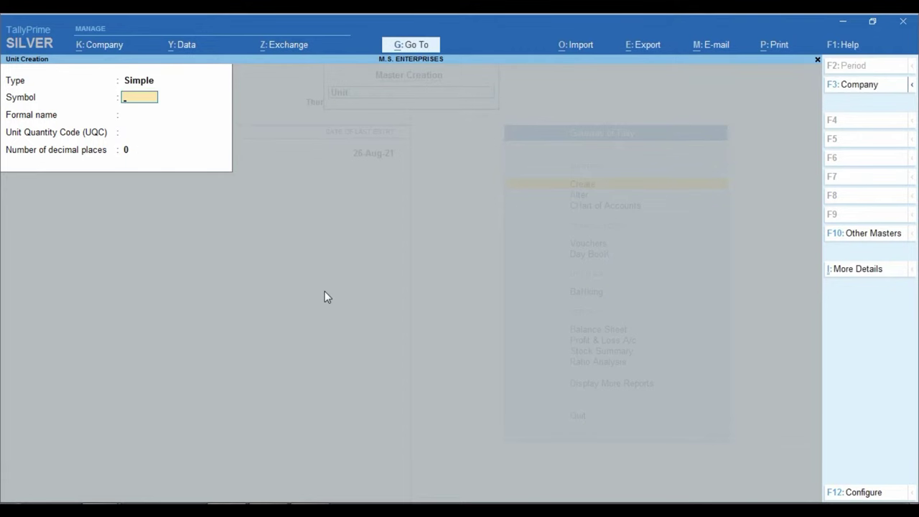
Switch to the Excel sheet and enter "10 QNTL 1 TON" in cell B11
{"action": "key", "text": "alt+Tab"}
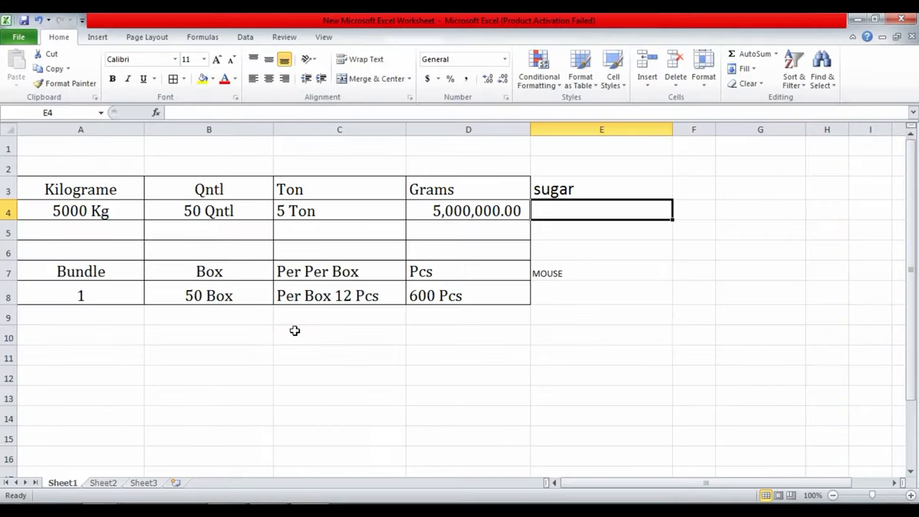
{"action": "left_click", "coordinate": [302, 363]}
{"action": "left_click", "coordinate": [190, 347]}
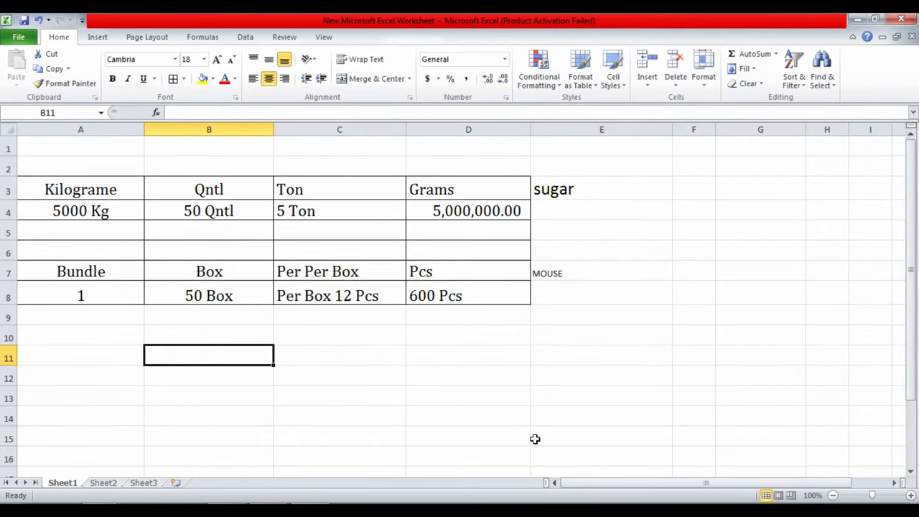
{"action": "type", "text": "1 QTL"}
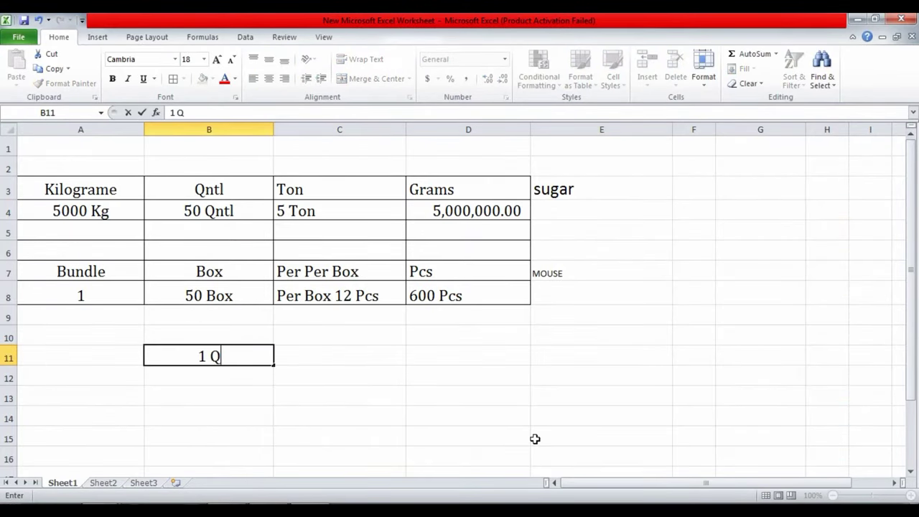
{"action": "key", "text": "BackSpace"}
{"action": "key", "text": "BackSpace"}
{"action": "key", "text": "BackSpace"}
{"action": "key", "text": "BackSpace"}
{"action": "type", "text": "0 QNTL 1"}
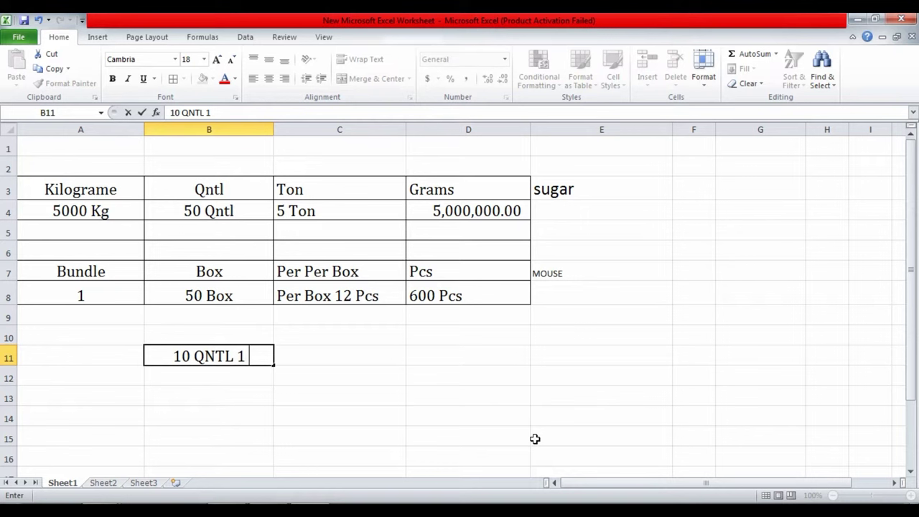
{"action": "type", "text": " TON"}
{"action": "key", "text": "Return"}
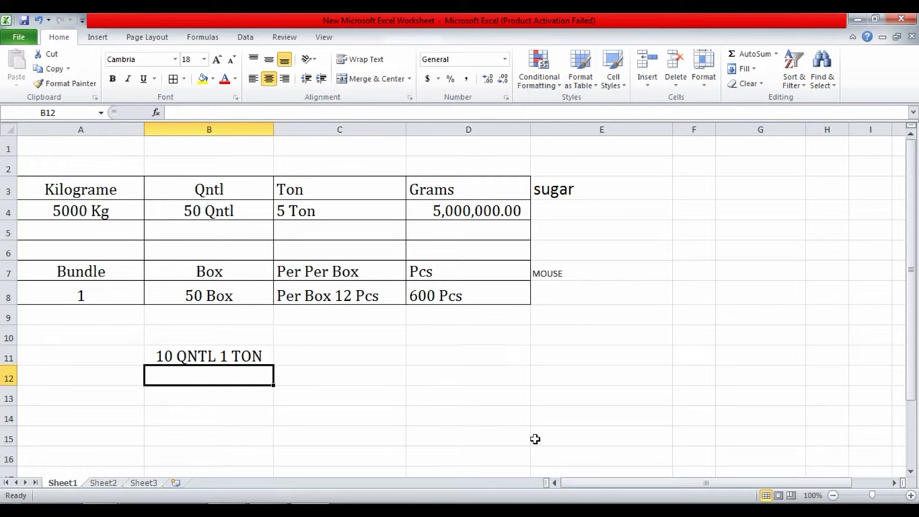
{"action": "left_click", "coordinate": [120, 208]}
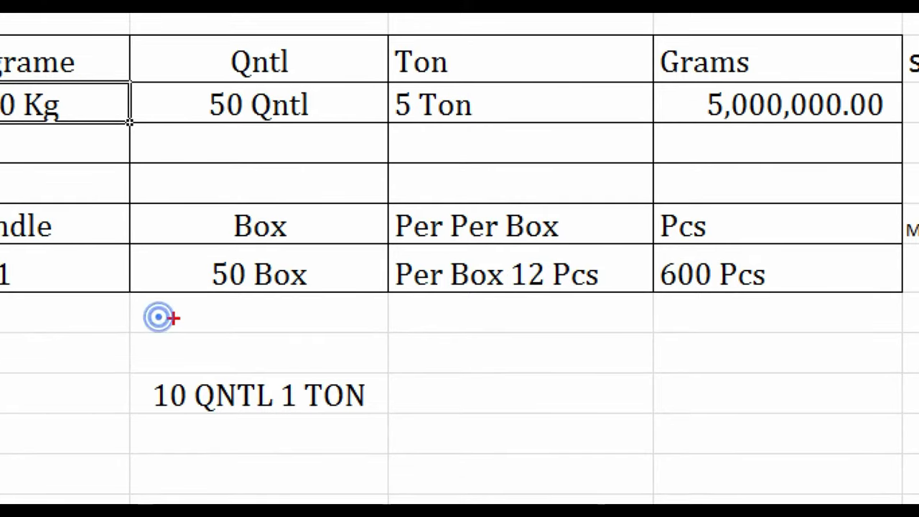
{"action": "left_click_drag", "start_coordinate": [190, 21], "coordinate": [318, 76]}
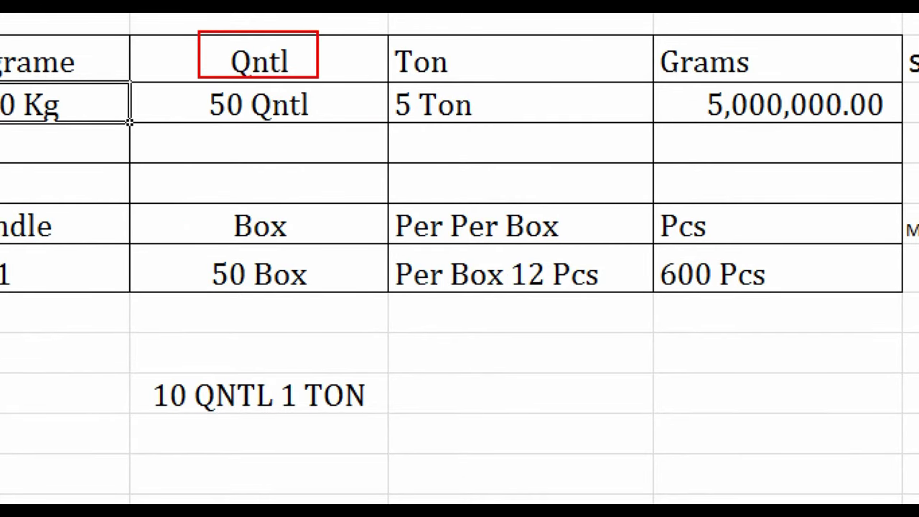
{"action": "mouse_move", "coordinate": [385, 24]}
{"action": "left_mouse_down"}
{"action": "mouse_move", "coordinate": [429, 80]}
{"action": "mouse_move", "coordinate": [470, 83]}
{"action": "left_mouse_up"}
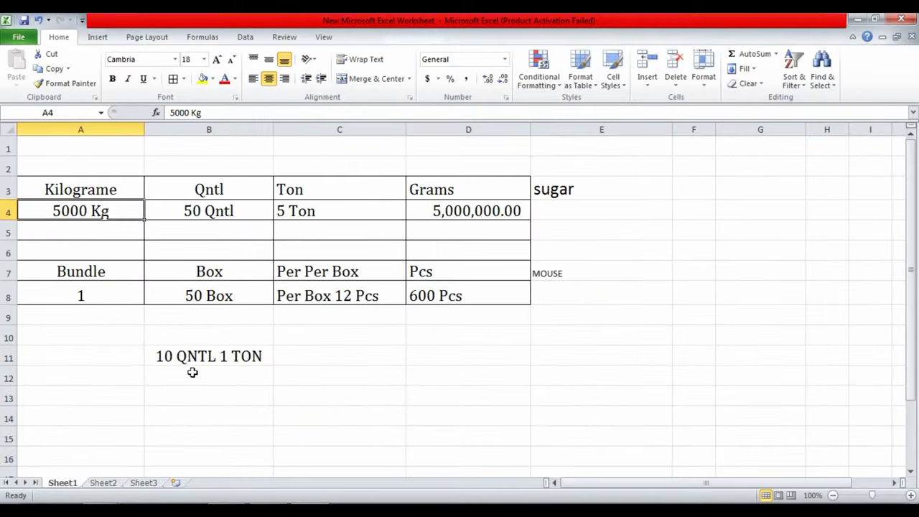
Enter "100 KG 1 QNTL" in cell B12, below the quintal-to-ton conversion
{"action": "left_click", "coordinate": [219, 426]}
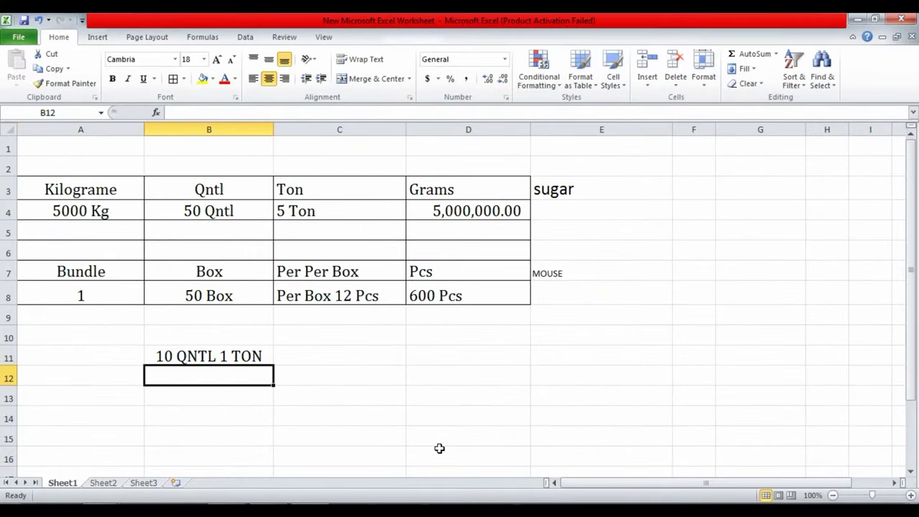
{"action": "type", "text": "100 KG"}
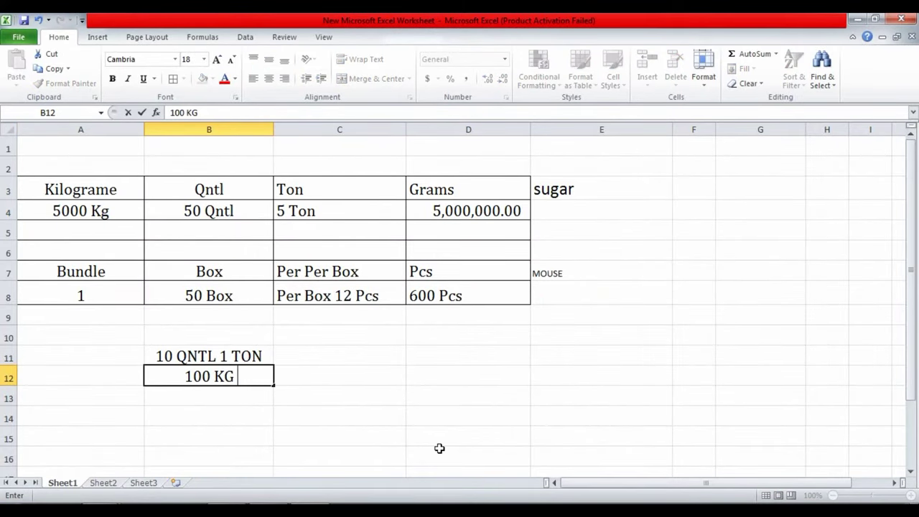
{"action": "type", "text": " 1 QNTL"}
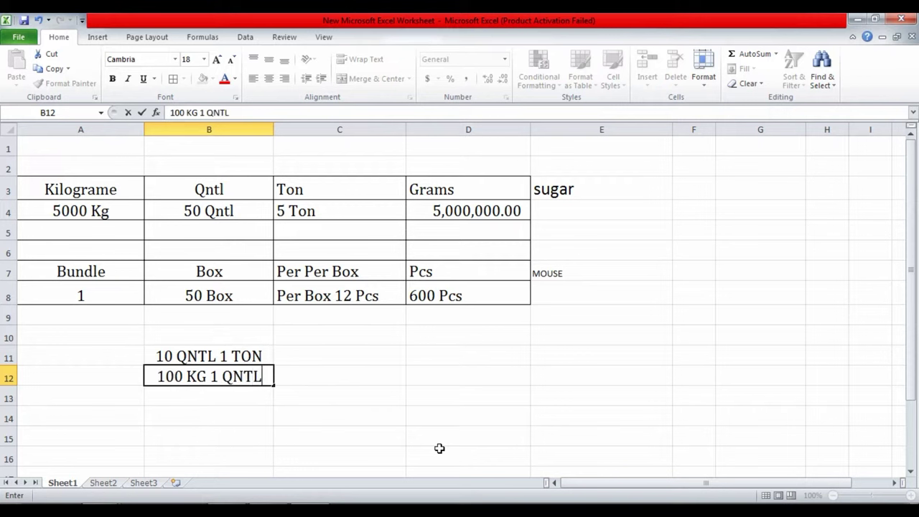
{"action": "key", "text": "Return"}
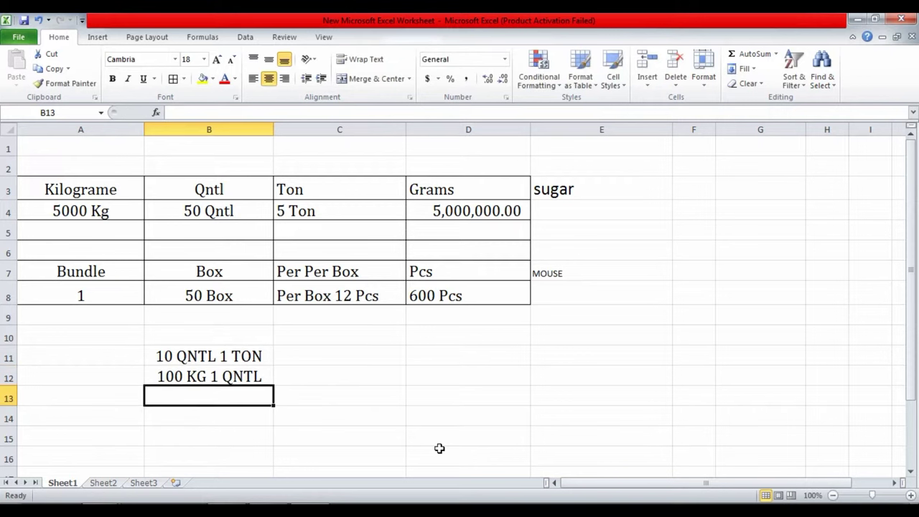
Switch to TallyPrime and change the type of the new unit to Compound
{"action": "left_click", "coordinate": [240, 353]}
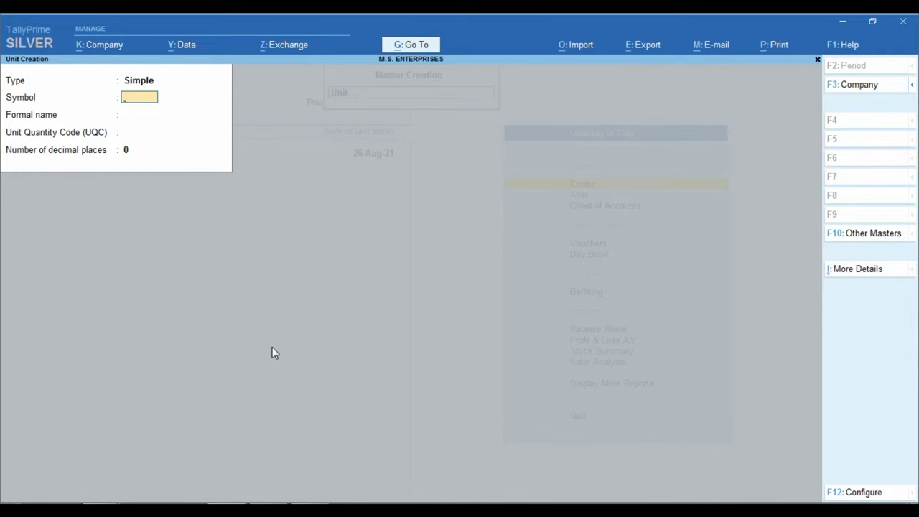
{"action": "key", "text": "ctrl"}
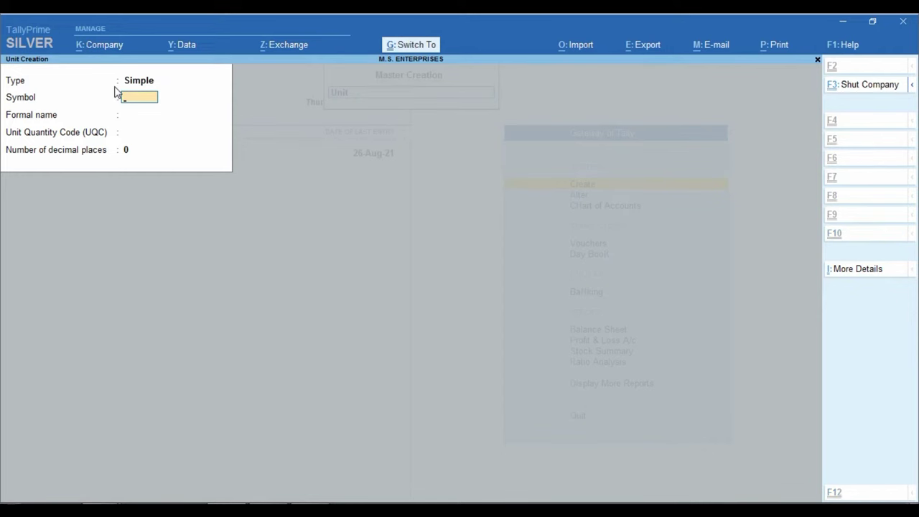
{"action": "left_click_drag", "start_coordinate": [121, 72], "coordinate": [154, 91]}
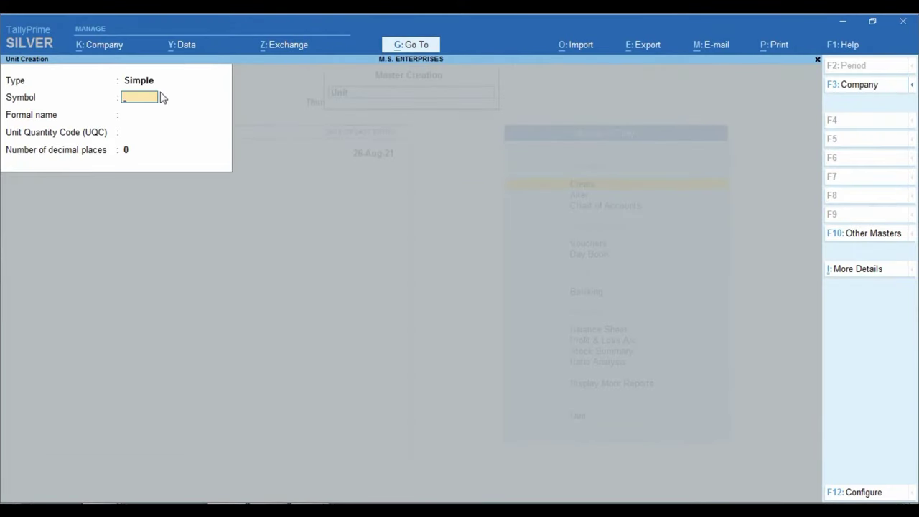
{"action": "key", "text": "BackSpace"}
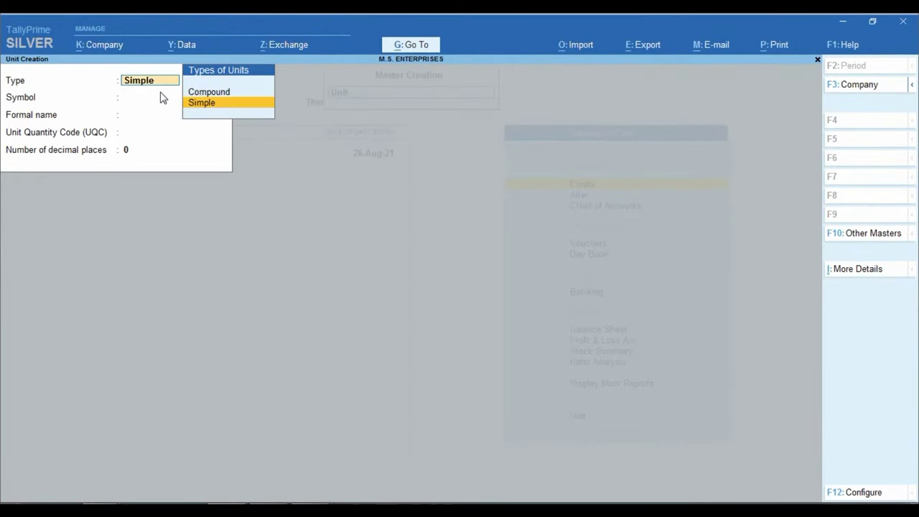
{"action": "key", "text": "ctrl"}
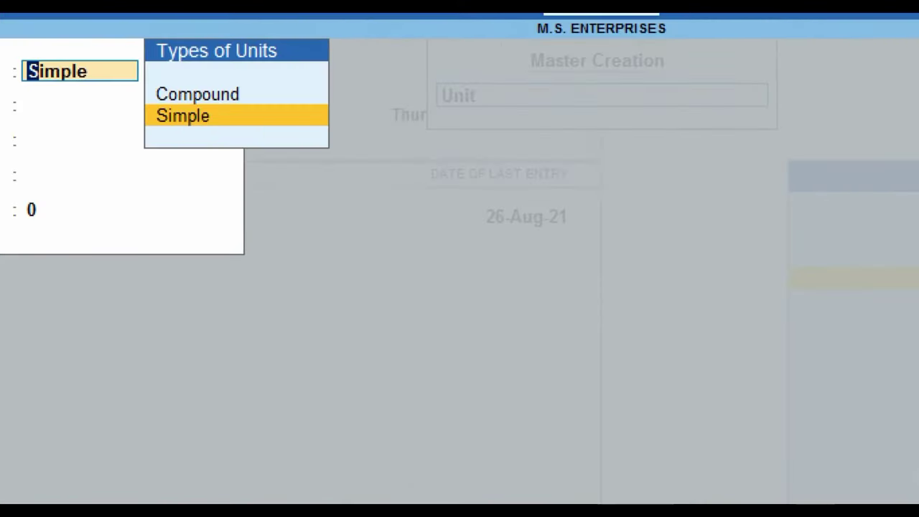
{"action": "mouse_move", "coordinate": [140, 80]}
{"action": "left_mouse_down"}
{"action": "mouse_move", "coordinate": [178, 103]}
{"action": "mouse_move", "coordinate": [263, 107]}
{"action": "left_mouse_up"}
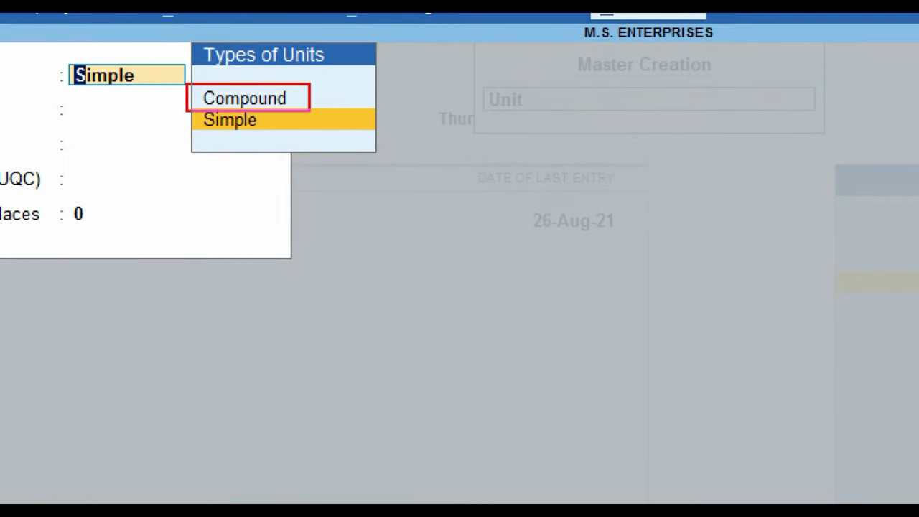
{"action": "left_click", "coordinate": [311, 105]}
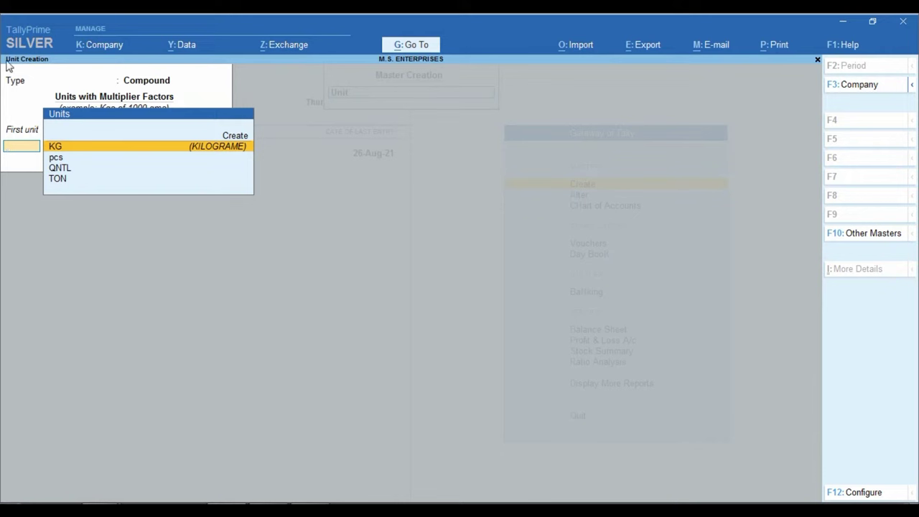
{"action": "key", "text": "Down"}
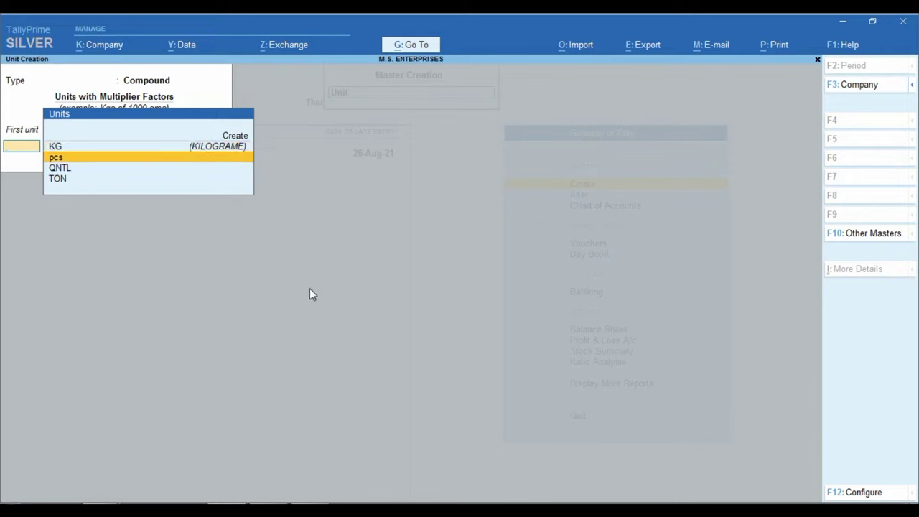
{"action": "key", "text": "Down"}
{"action": "key", "text": "Return"}
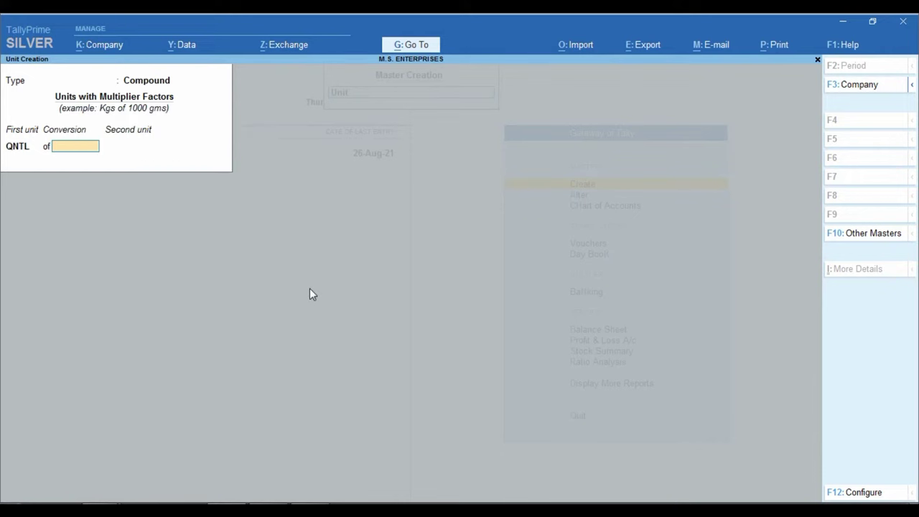
{"action": "key", "text": "BackSpace"}
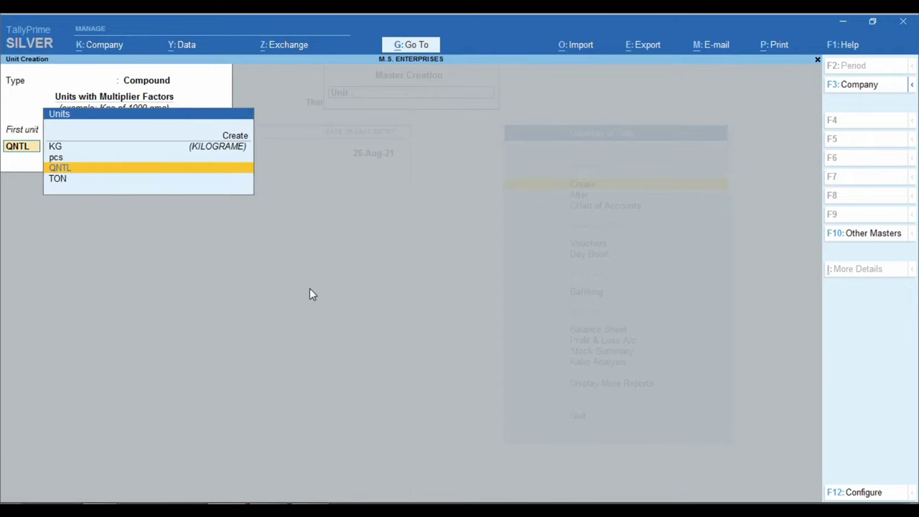
Create the compound unit TON of 10 QNTL and leave unit creation
{"action": "type", "text": "TON"}
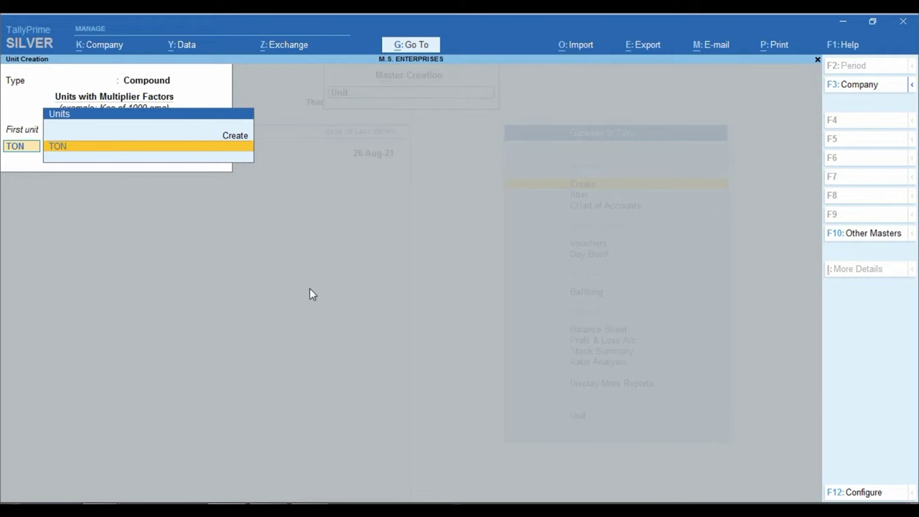
{"action": "key", "text": "Return"}
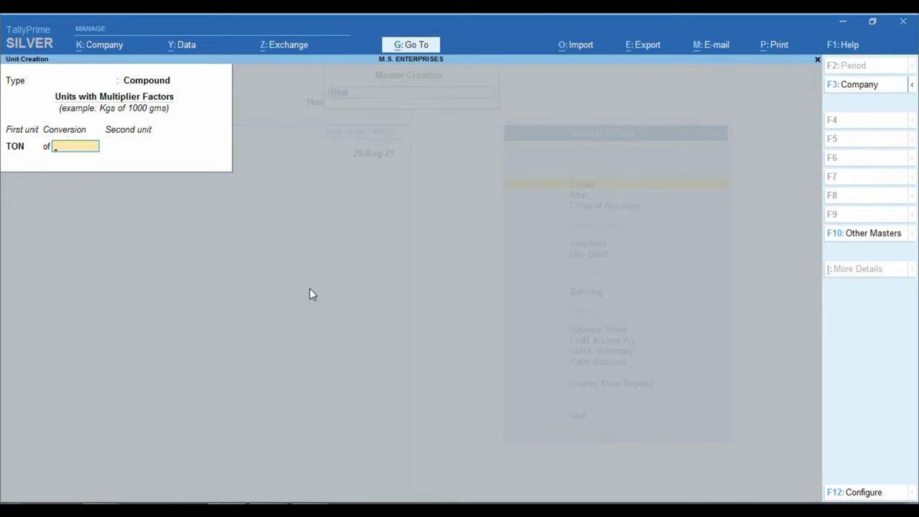
{"action": "type", "text": "10"}
{"action": "key", "text": "Return"}
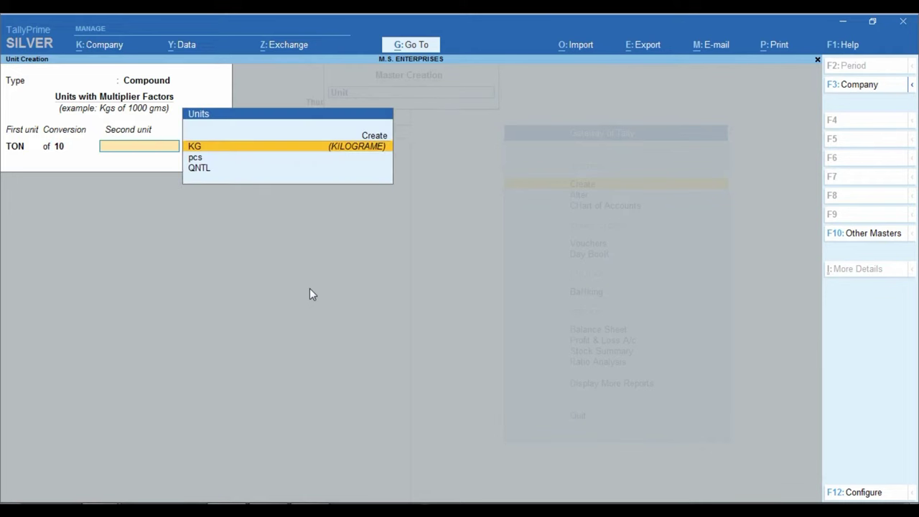
{"action": "key", "text": "BackSpace"}
{"action": "key", "text": "Return"}
{"action": "type", "text": "Q"}
{"action": "key", "text": "Return"}
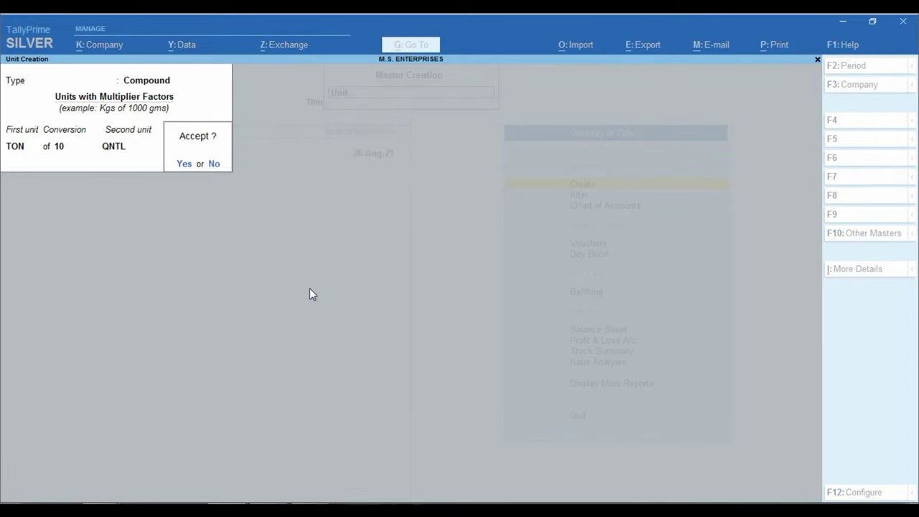
{"action": "key", "text": "n"}
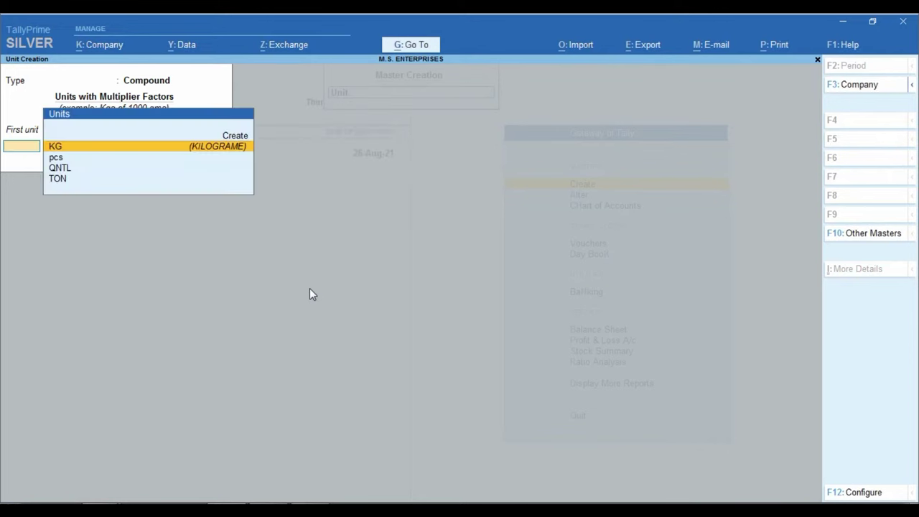
{"action": "key", "text": "Escape"}
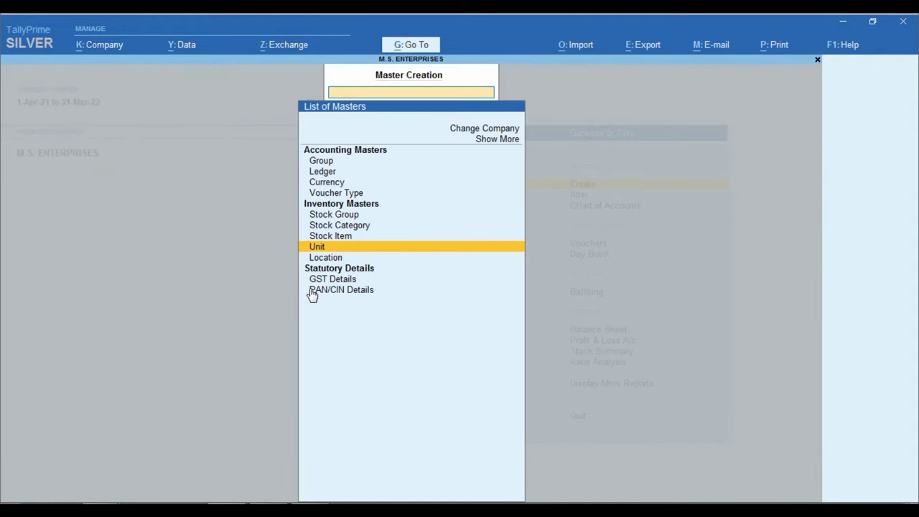
Start a new stock item named SUGAR under Primary, with KG as its unit
{"action": "key", "text": "Up"}
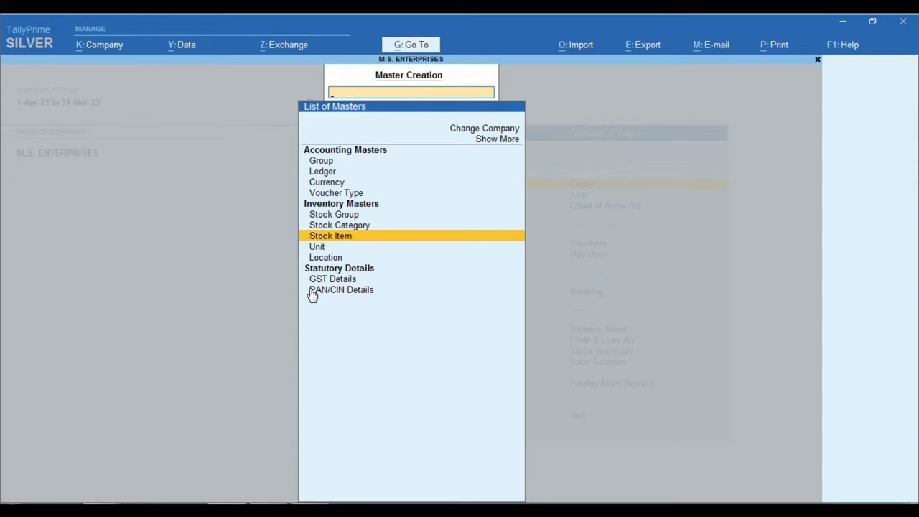
{"action": "key", "text": "Return"}
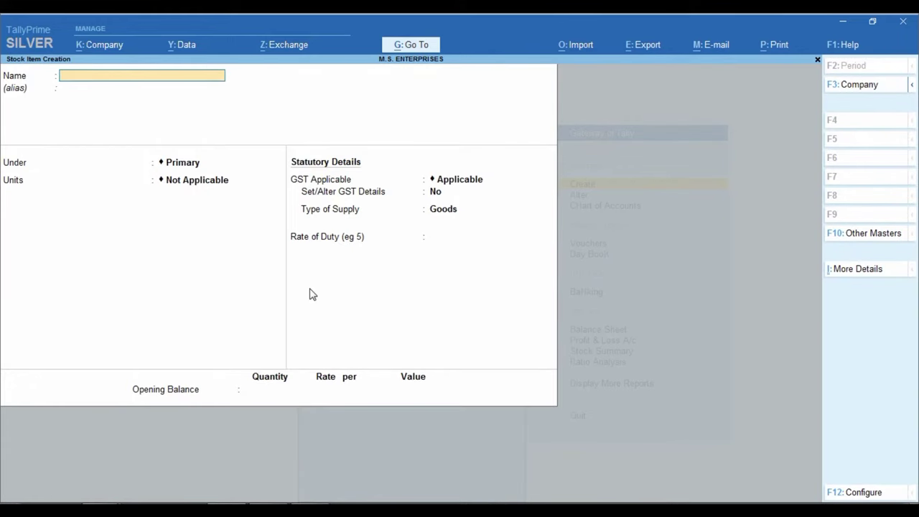
{"action": "type", "text": "SUGAR"}
{"action": "key", "text": "Return"}
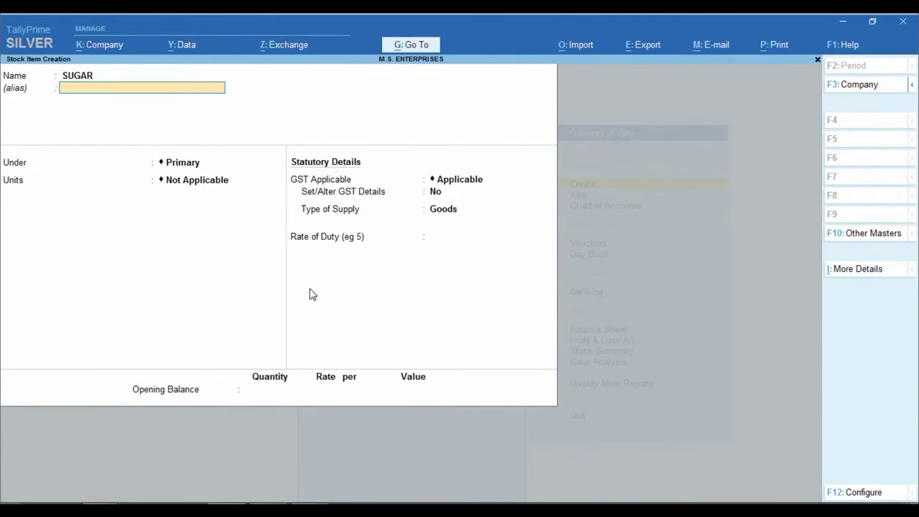
{"action": "key", "text": "Return"}
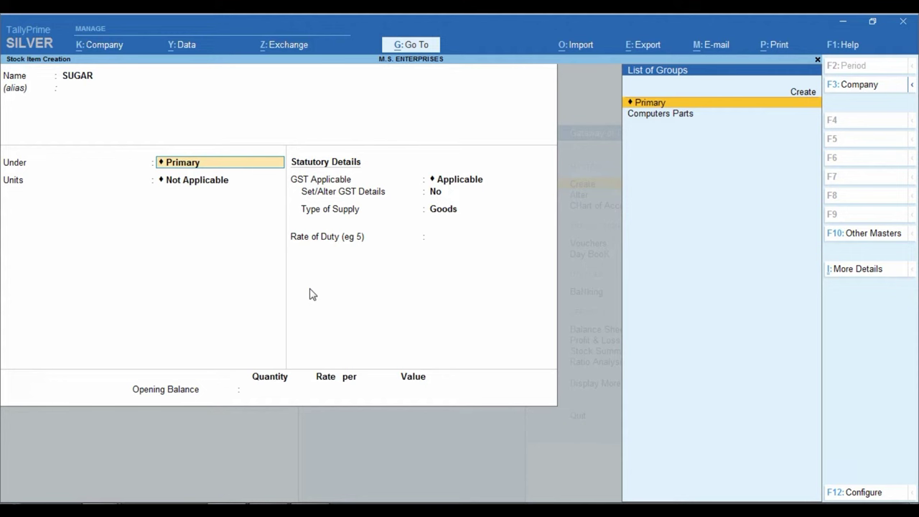
{"action": "key", "text": "Return"}
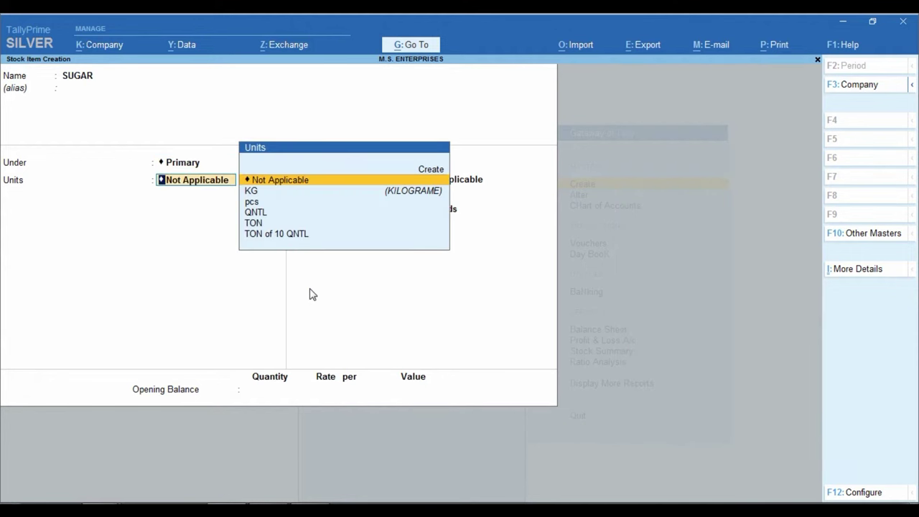
{"action": "key", "text": "Down"}
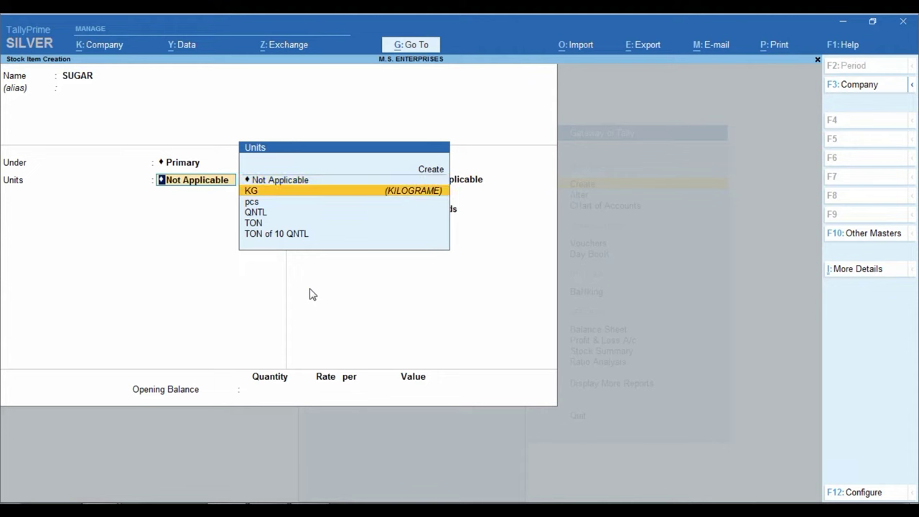
{"action": "key", "text": "Return"}
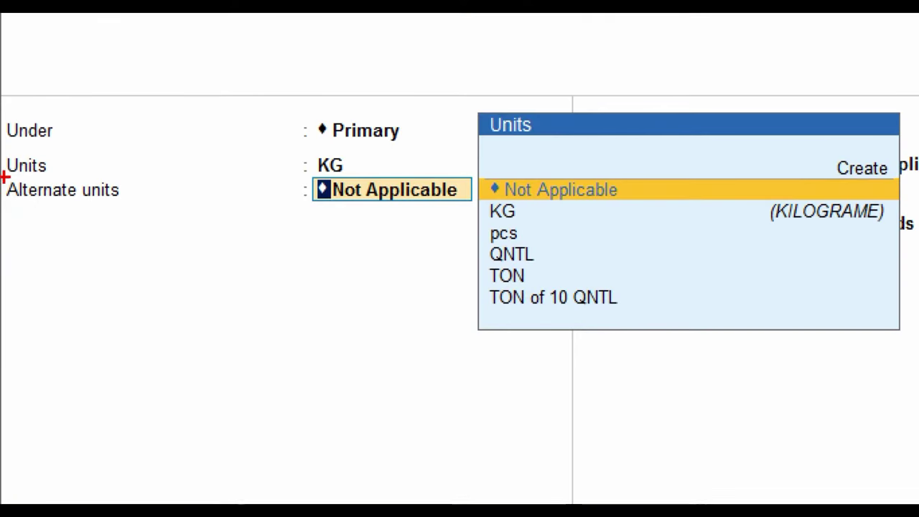
Set the alternate unit of SUGAR to TON of 10 QNTL, where 1 QNTL = 100 KG
{"action": "mouse_move", "coordinate": [3, 180]}
{"action": "left_mouse_down"}
{"action": "mouse_move", "coordinate": [117, 213]}
{"action": "mouse_move", "coordinate": [595, 231]}
{"action": "mouse_move", "coordinate": [529, 213]}
{"action": "left_mouse_up"}
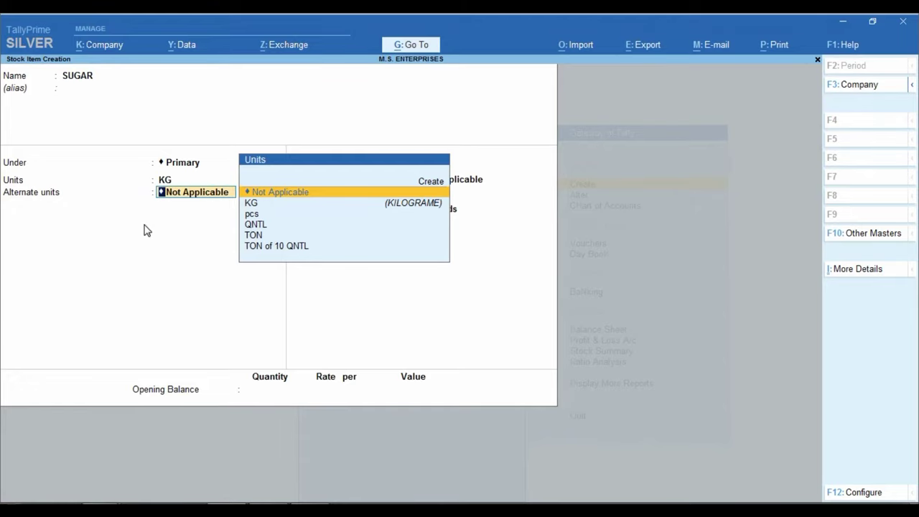
{"action": "left_click", "coordinate": [861, 491]}
{"action": "key", "text": "Down"}
{"action": "key", "text": "Down"}
{"action": "key", "text": "Down"}
{"action": "key", "text": "Down"}
{"action": "key", "text": "Down"}
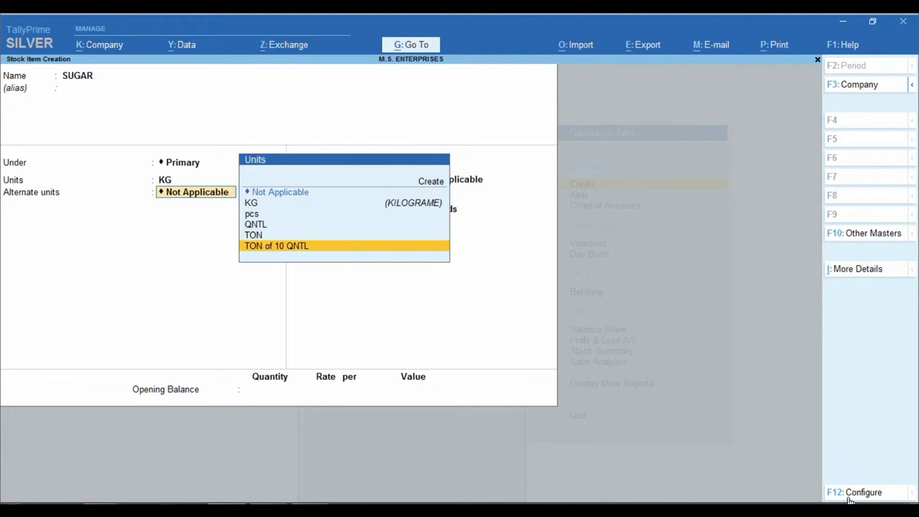
{"action": "key", "text": "Return"}
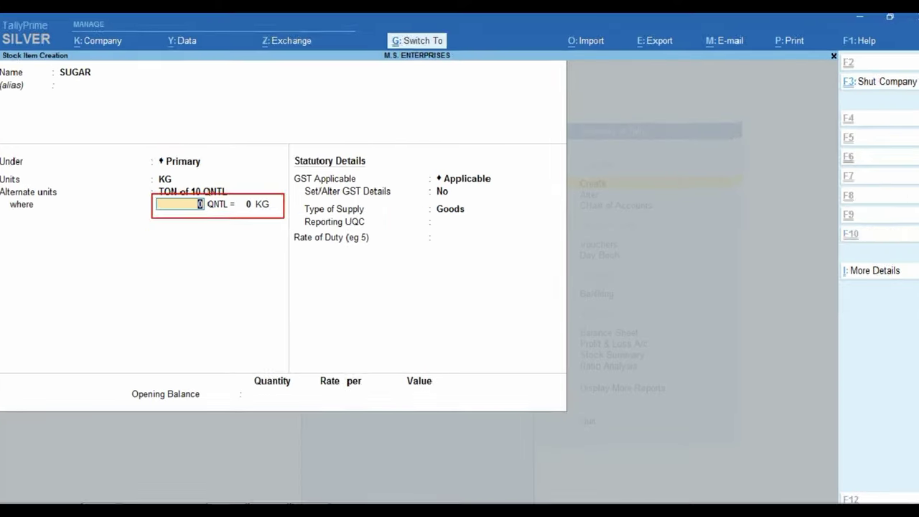
{"action": "type", "text": "1"}
{"action": "key", "text": "Return"}
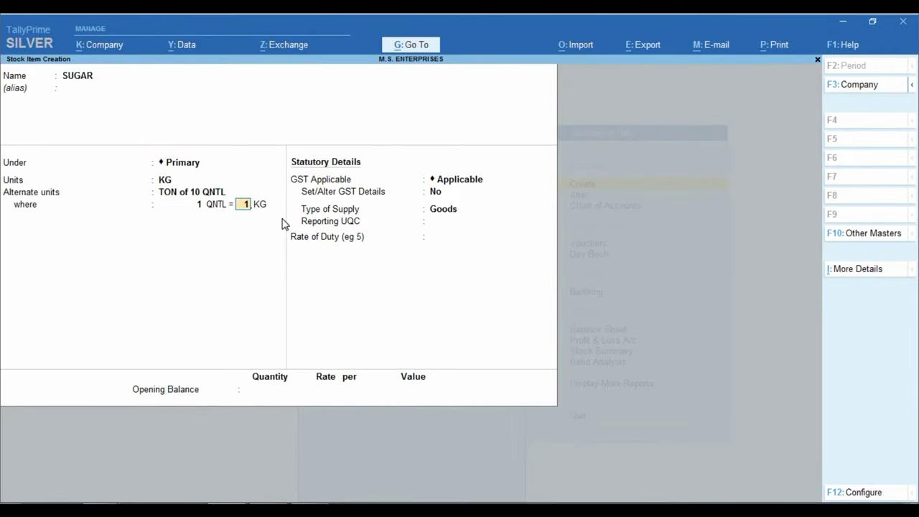
{"action": "key", "text": "Return"}
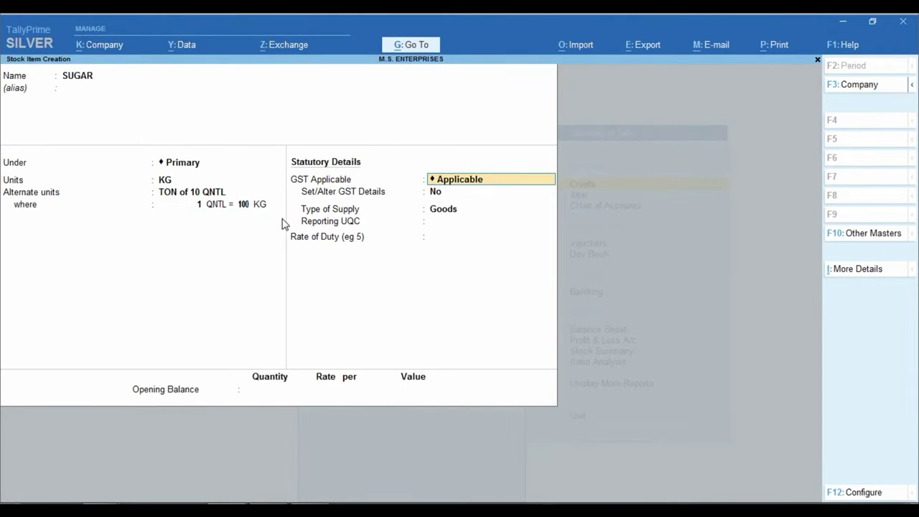
Enable GST details for the applicable SUGAR item and enter description SUGAR and HSN/SAC 1235
{"action": "key", "text": "Return"}
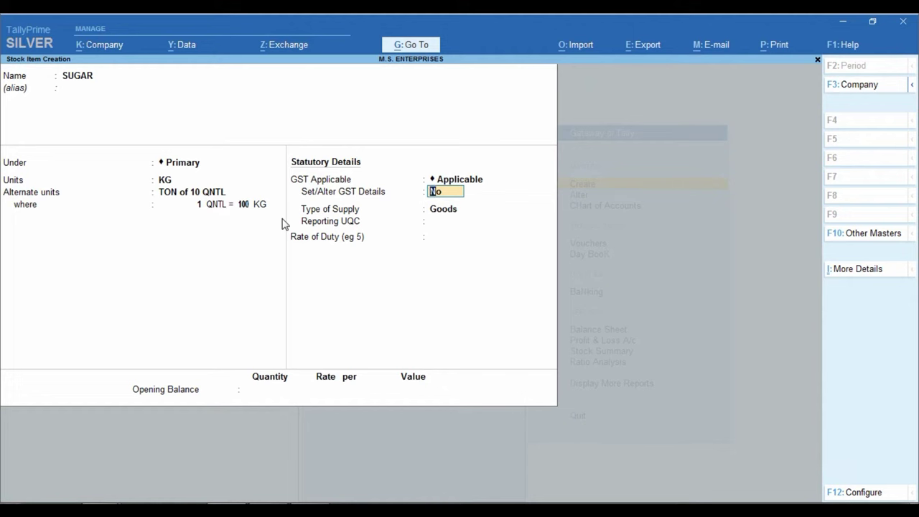
{"action": "type", "text": "y"}
{"action": "key", "text": "Return"}
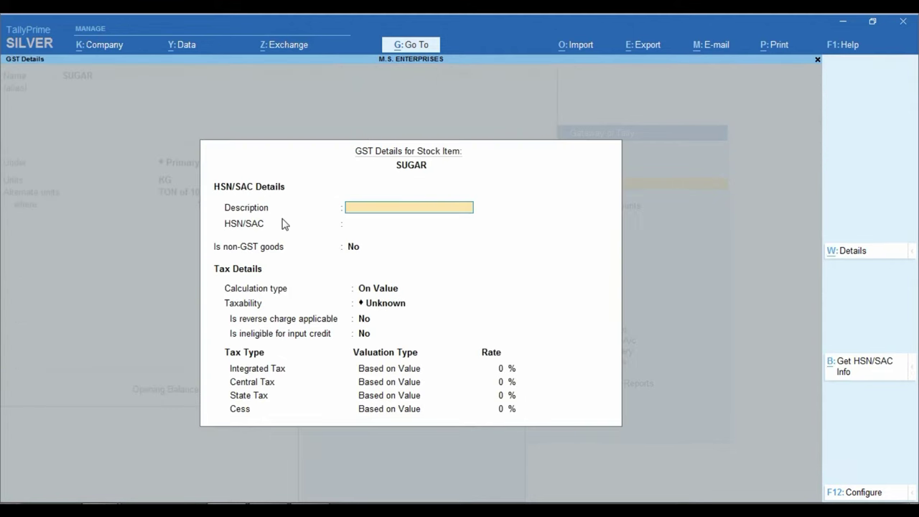
{"action": "type", "text": "SUGAR"}
{"action": "key", "text": "Return"}
{"action": "type", "text": "12"}
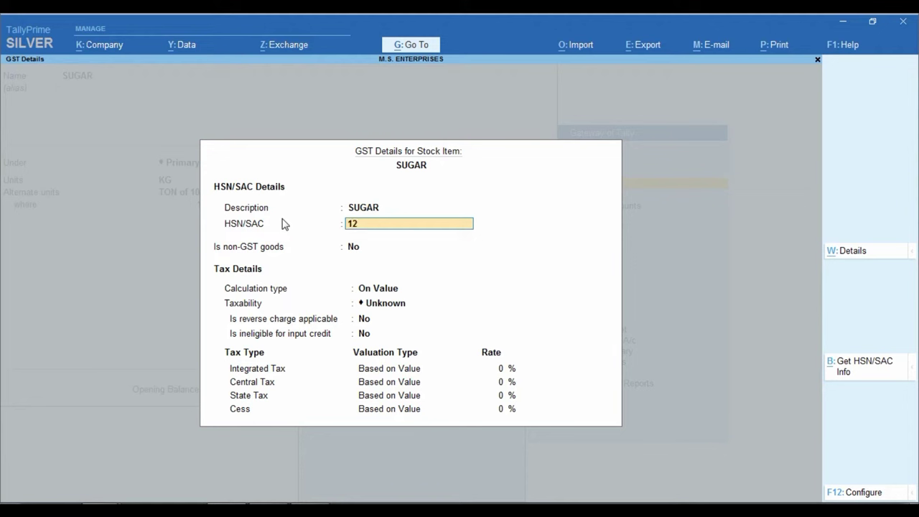
{"action": "type", "text": "35"}
{"action": "key", "text": "Return"}
Set the taxability of SUGAR to Taxable with an integrated tax rate of 5%, and accept the GST details
{"action": "key", "text": "Return"}
{"action": "key", "text": "Down"}
{"action": "key", "text": "Down"}
{"action": "key", "text": "Down"}
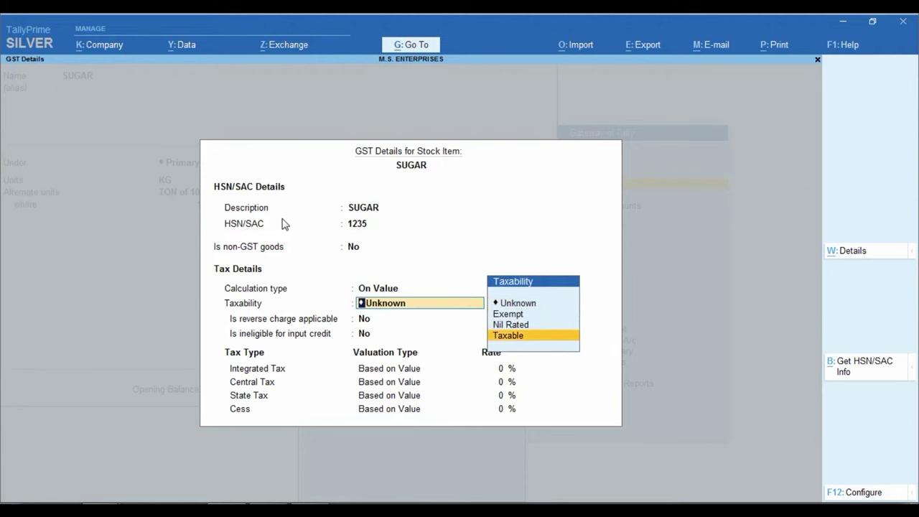
{"action": "key", "text": "Return"}
{"action": "key", "text": "Return"}
{"action": "key", "text": "Return"}
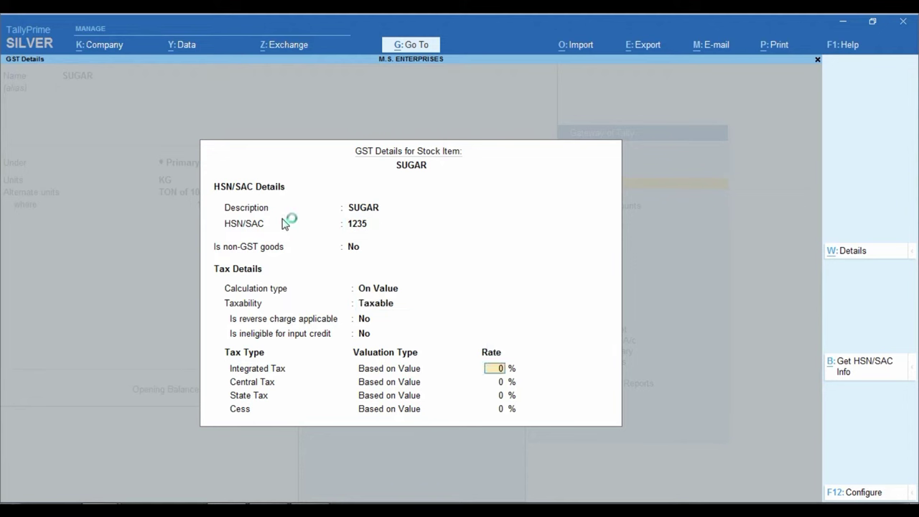
{"action": "type", "text": "5"}
{"action": "key", "text": "Return"}
{"action": "key", "text": "Return"}
{"action": "key", "text": "Return"}
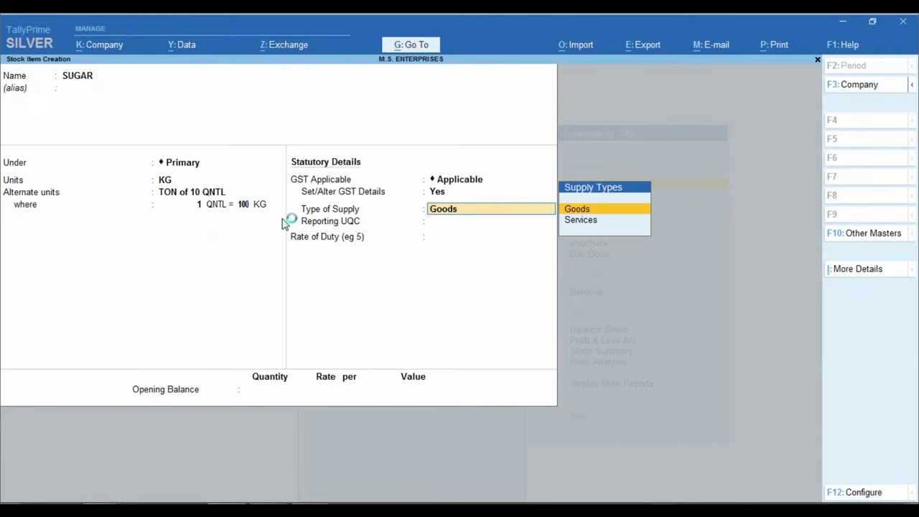
Save the SUGAR stock item with supply type Goods and return to the Gateway of Tally
{"action": "key", "text": "Return"}
{"action": "key", "text": "Return"}
{"action": "key", "text": "Return"}
{"action": "key", "text": "Return"}
{"action": "key", "text": "Return"}
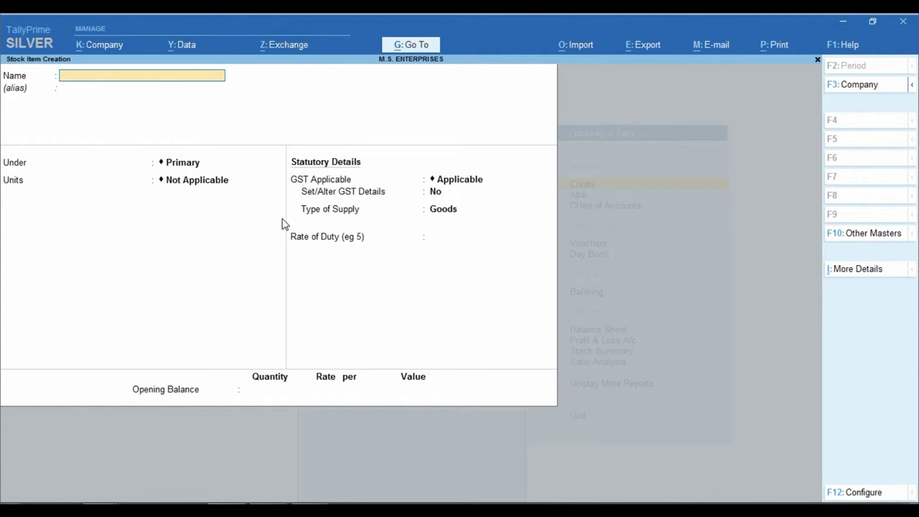
{"action": "key", "text": "Escape"}
{"action": "key", "text": "Return"}
{"action": "key", "text": "Escape"}
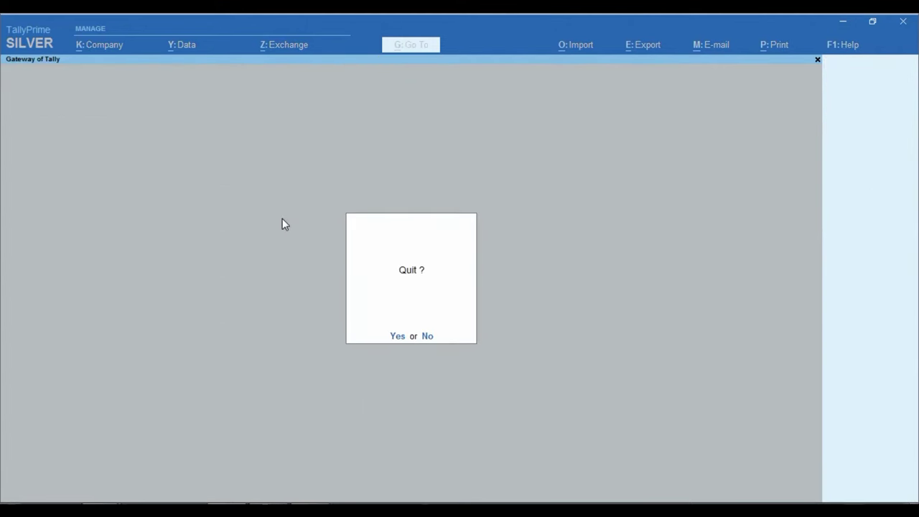
{"action": "key", "text": "Escape"}
Start a new purchase voucher and set its number to 252
{"action": "key", "text": "Down"}
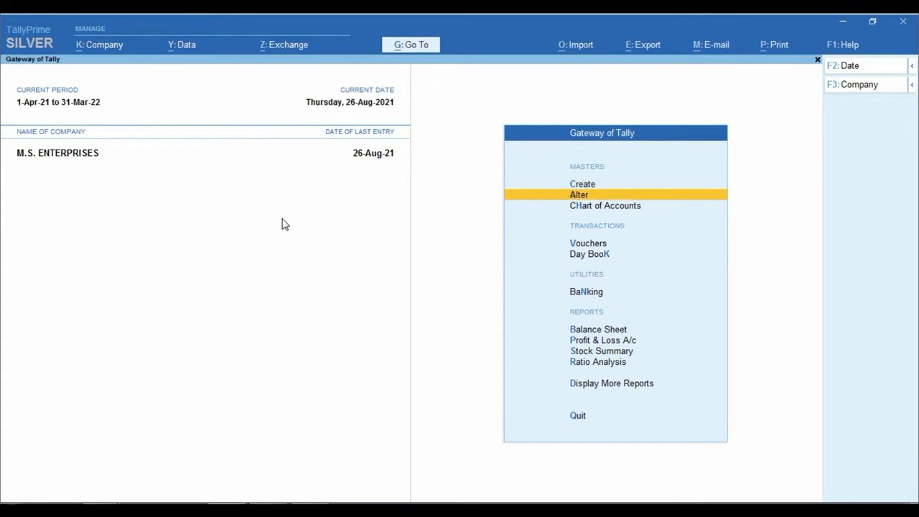
{"action": "key", "text": "Down"}
{"action": "key", "text": "Down"}
{"action": "key", "text": "Down"}
{"action": "key", "text": "Up"}
{"action": "key", "text": "Return"}
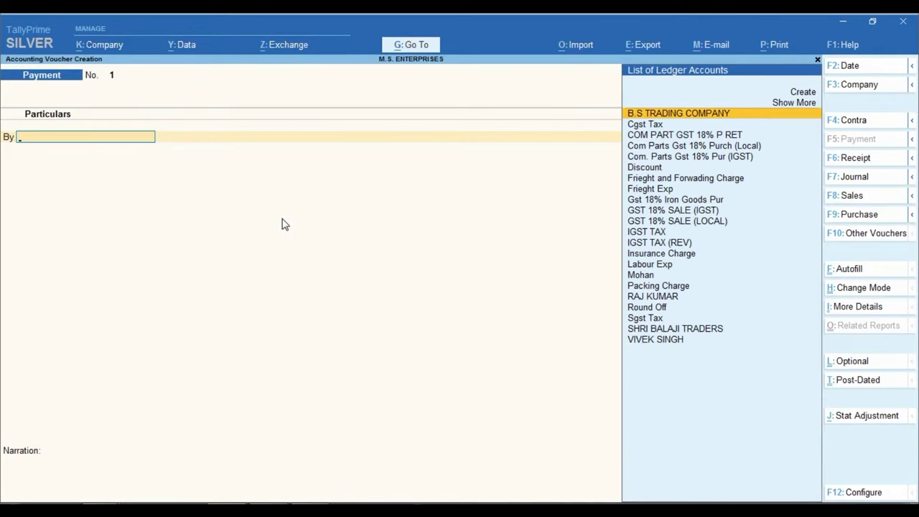
{"action": "left_click", "coordinate": [863, 215]}
{"action": "type", "text": "252"}
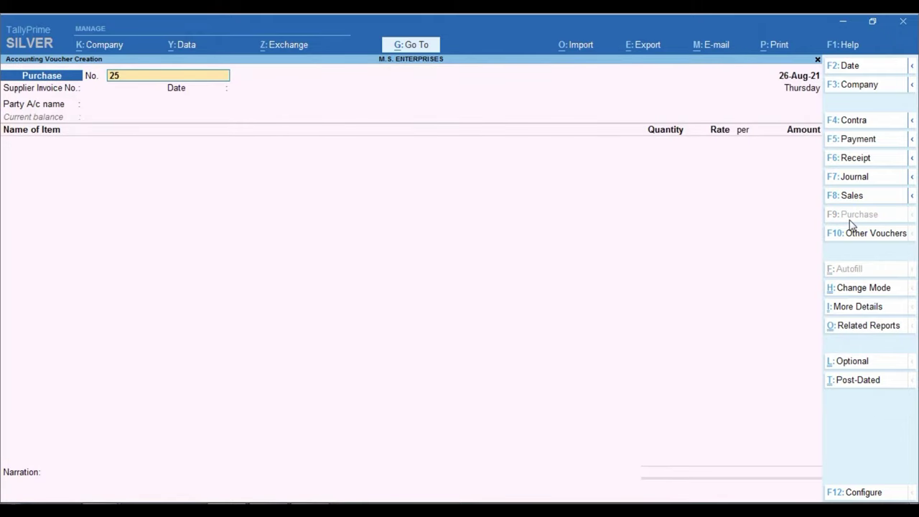
{"action": "key", "text": "Return"}
Enter supplier invoice number 252 dated 26-Aug-21 and choose B.S TRADING COMPANY as the party account
{"action": "key", "text": "Return"}
{"action": "key", "text": "BackSpace"}
{"action": "type", "text": "25"}
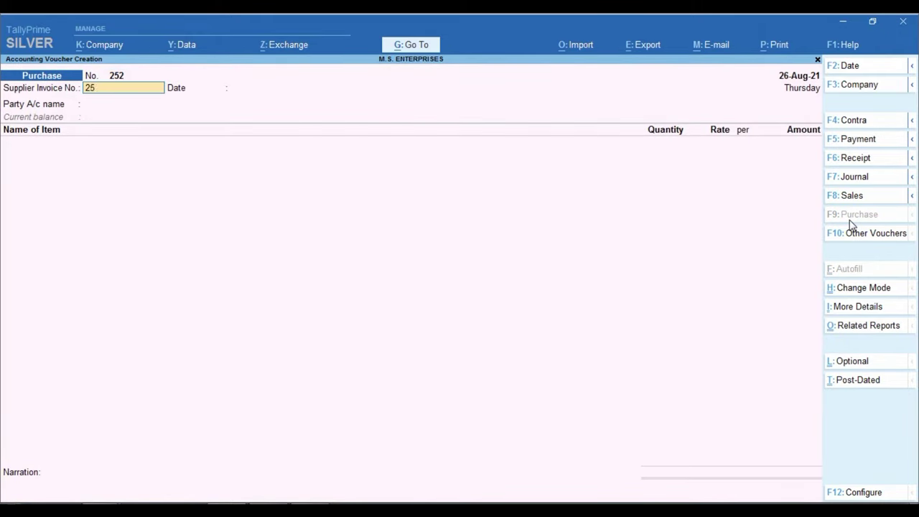
{"action": "type", "text": "2"}
{"action": "key", "text": "Return"}
{"action": "key", "text": "Return"}
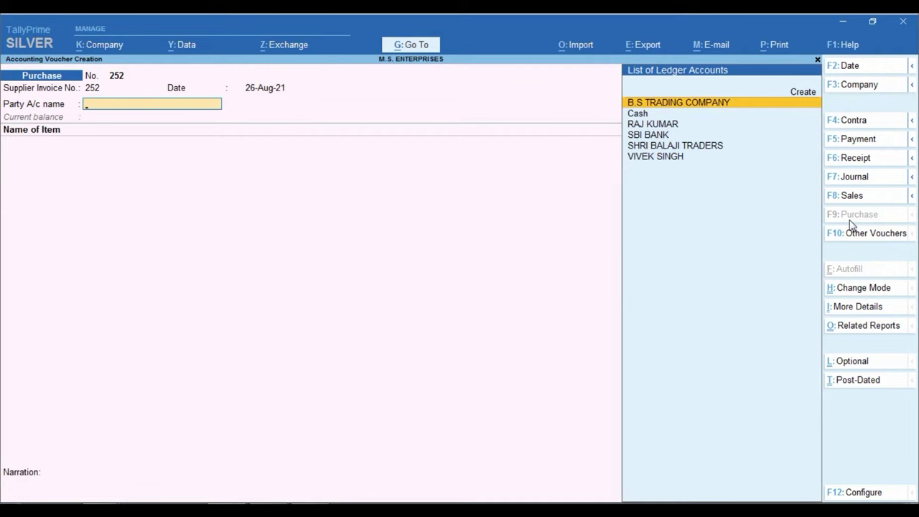
{"action": "key", "text": "Return"}
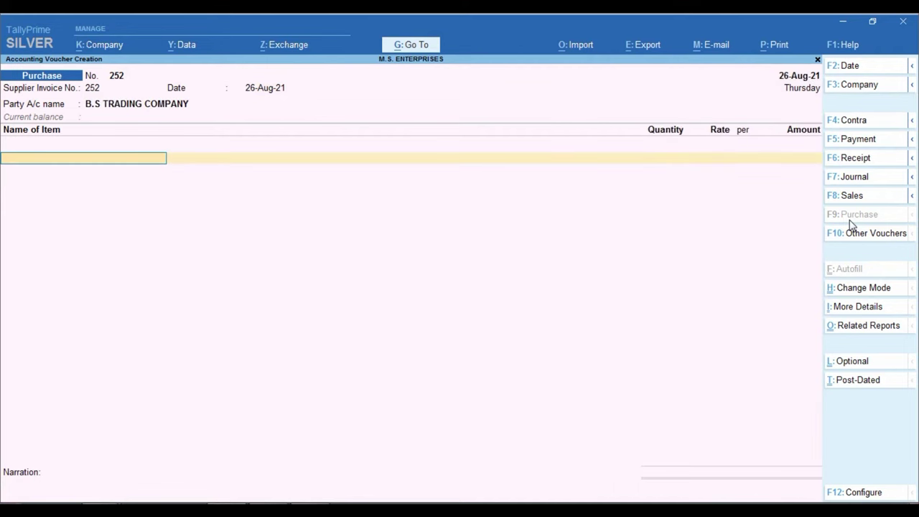
Add the item SUGAR to the purchase voucher with a quantity of 5 KG
{"action": "type", "text": "SUG"}
{"action": "key", "text": "Return"}
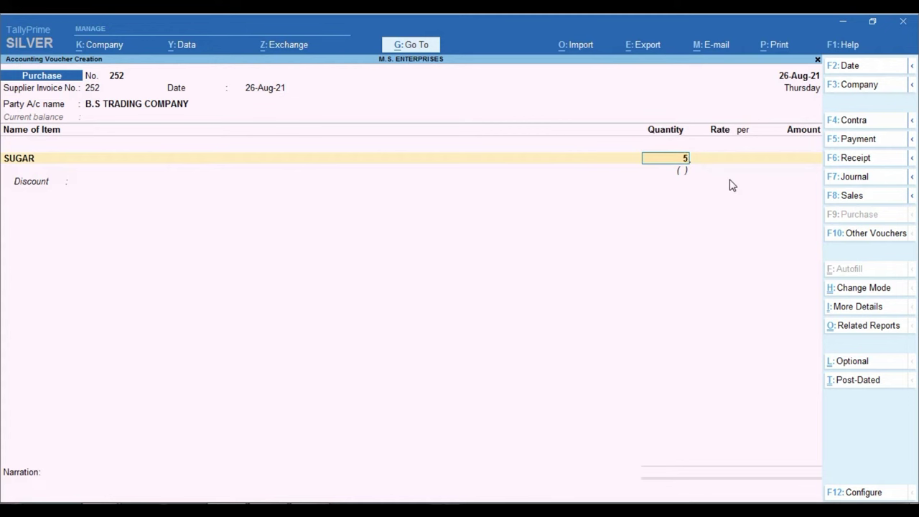
{"action": "type", "text": "5"}
{"action": "key", "text": "Return"}
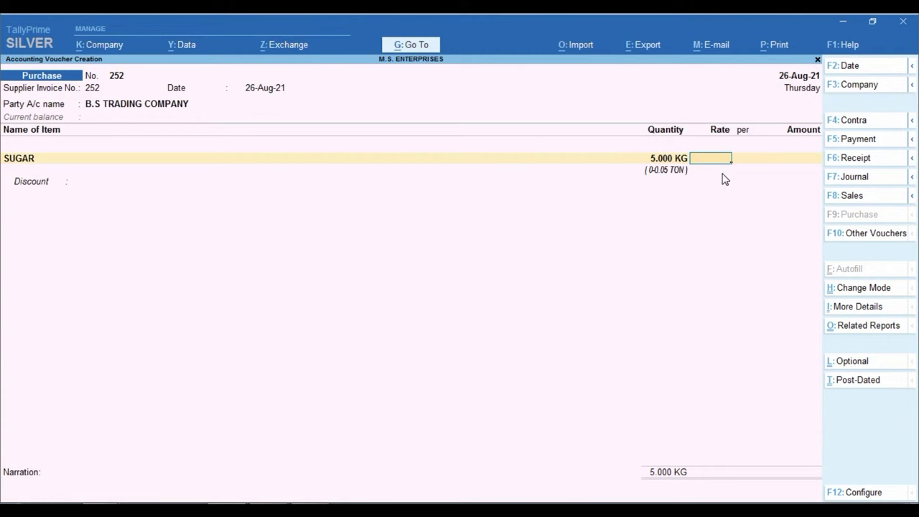
Change the quantity of the SUGAR line to 5 ton
{"action": "key", "text": "BackSpace"}
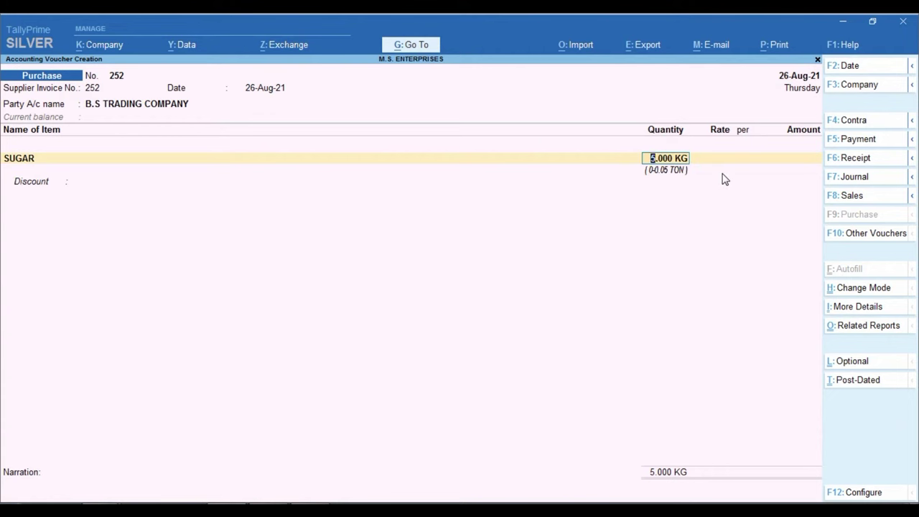
{"action": "type", "text": "5ton"}
{"action": "key", "text": "Return"}
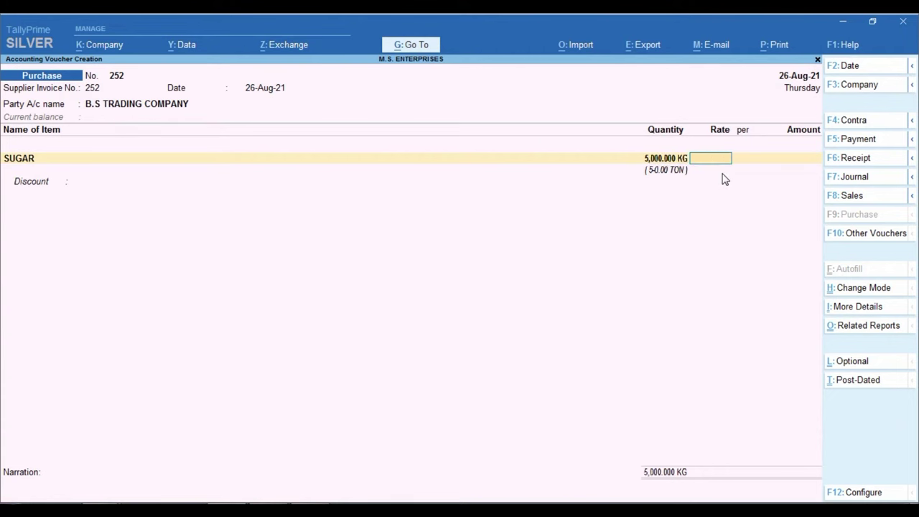
Change the quantity of the SUGAR line to 5 QNTL
{"action": "key", "text": "ctrl"}
{"action": "key", "text": "BackSpace"}
{"action": "type", "text": "5"}
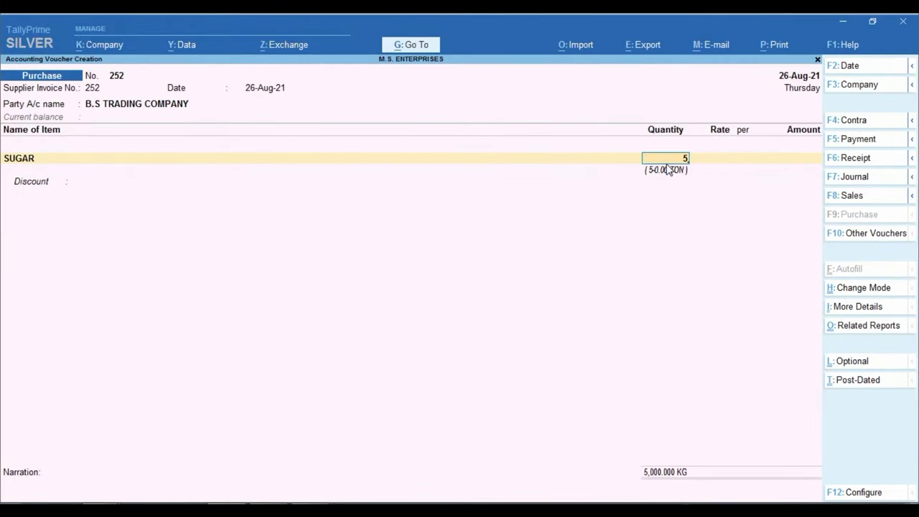
{"action": "type", "text": "QTL"}
{"action": "key", "text": "BackSpace"}
{"action": "key", "text": "BackSpace"}
{"action": "type", "text": "NTL"}
{"action": "key", "text": "Return"}
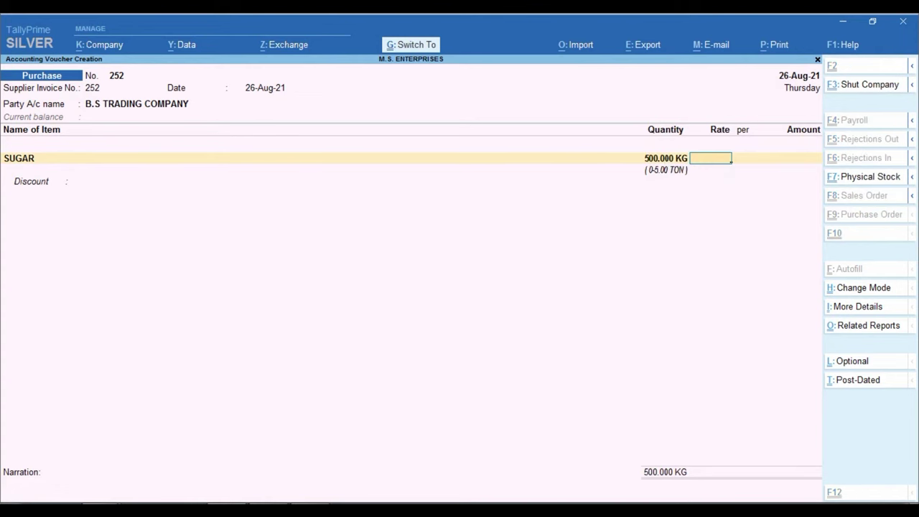
Change the quantity of the SUGAR line to 1.200 KG
{"action": "key", "text": "ctrl+1"}
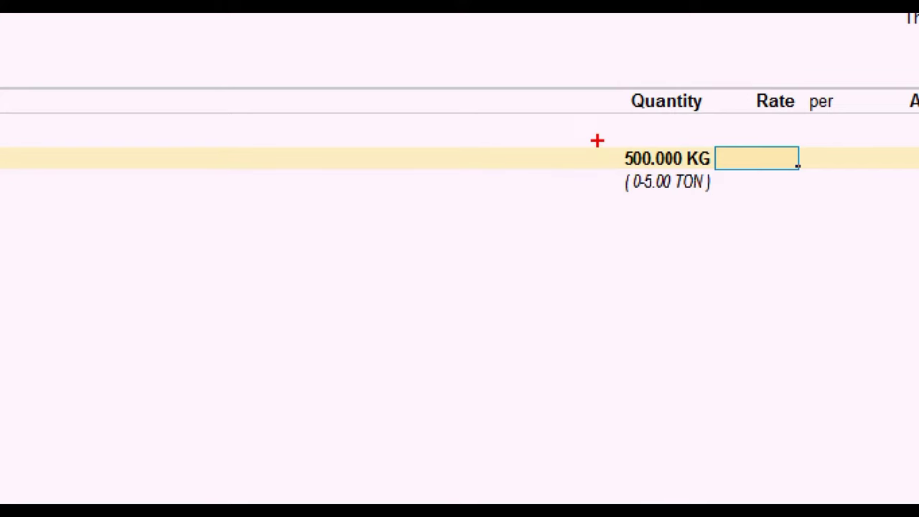
{"action": "left_click_drag", "start_coordinate": [604, 139], "coordinate": [654, 164]}
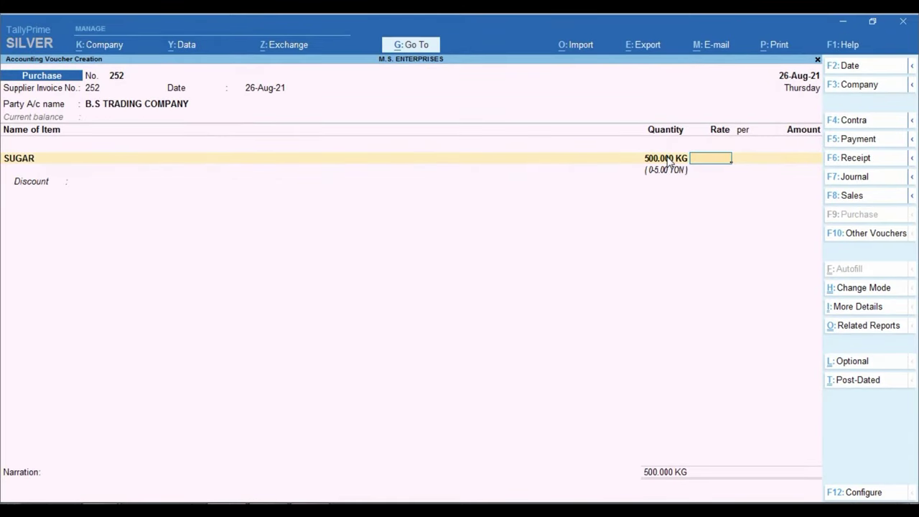
{"action": "left_click", "coordinate": [667, 157]}
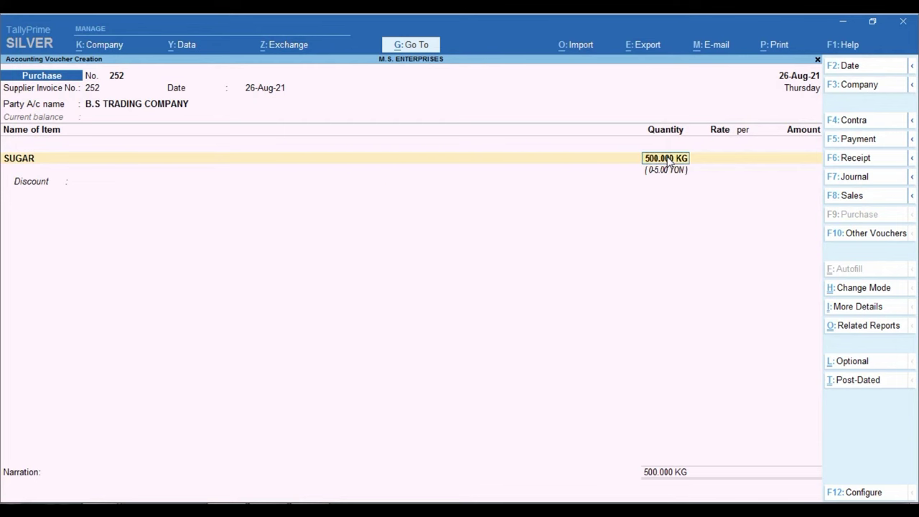
{"action": "type", "text": "200"}
{"action": "key", "text": "Return"}
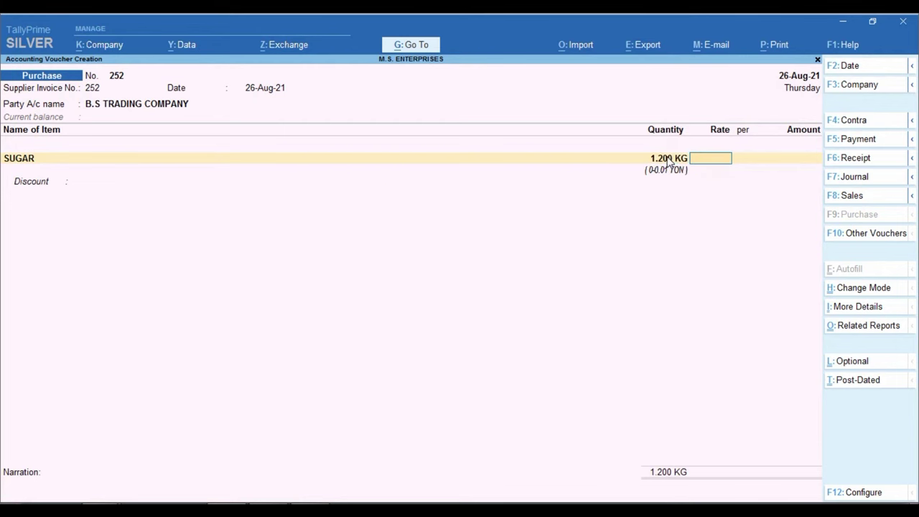
{"action": "key", "text": "ctrl"}
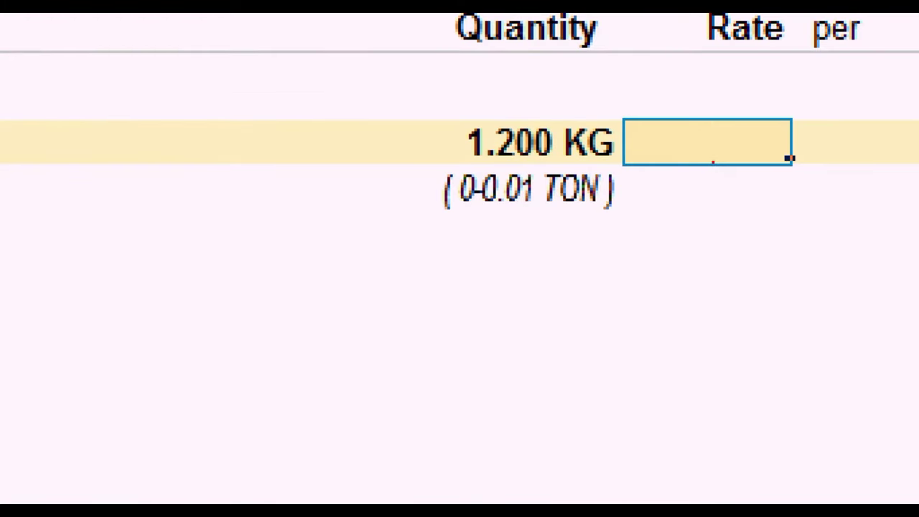
Change the quantity of the SUGAR line to 5.40 QNTL
{"action": "key", "text": "BackSpace"}
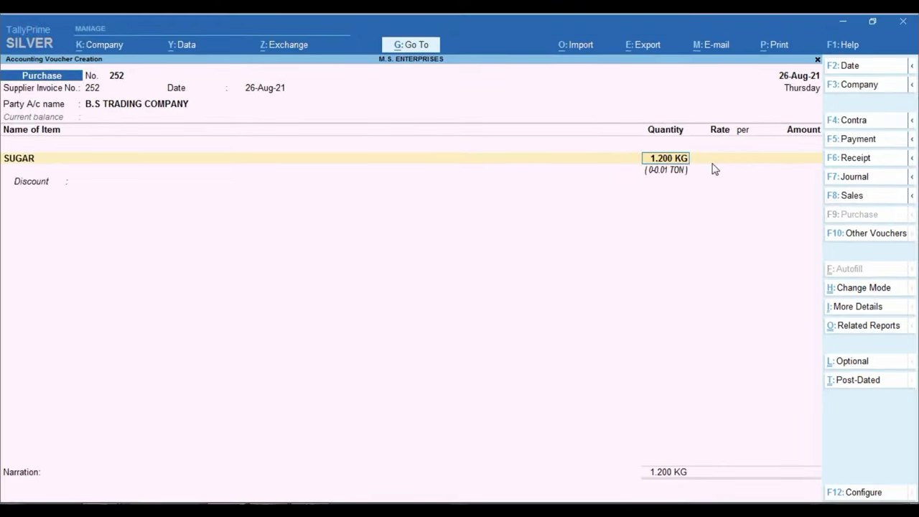
{"action": "type", "text": "5.4"}
{"action": "type", "text": "0QTL"}
{"action": "key", "text": "Return"}
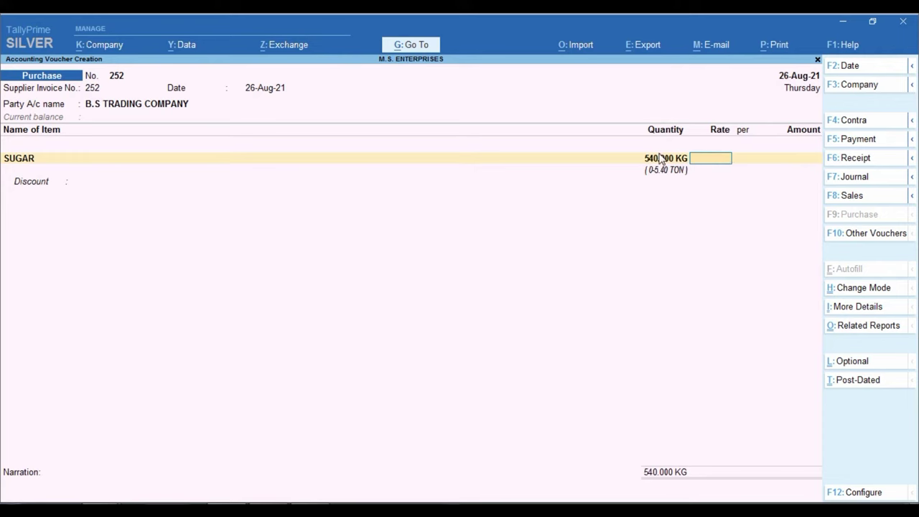
{"action": "key", "text": "ctrl"}
Keep B.S TRADING COMPANY as the party account and change the SUGAR quantity to 5000 KG
{"action": "key", "text": "Up"}
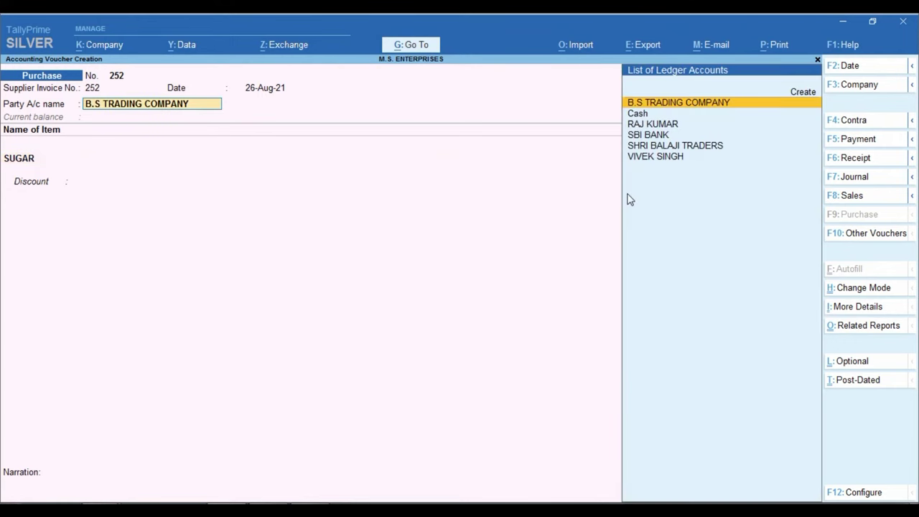
{"action": "key", "text": "Return"}
{"action": "key", "text": "Return"}
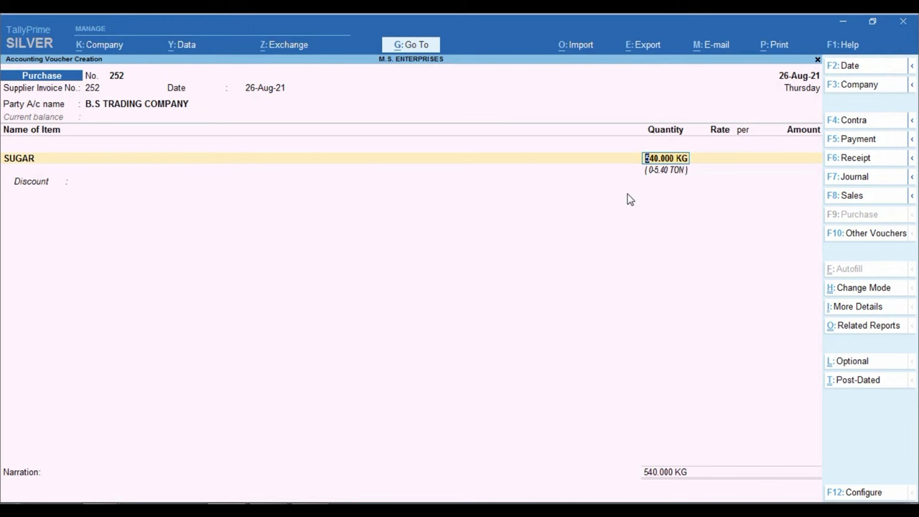
{"action": "type", "text": "5000"}
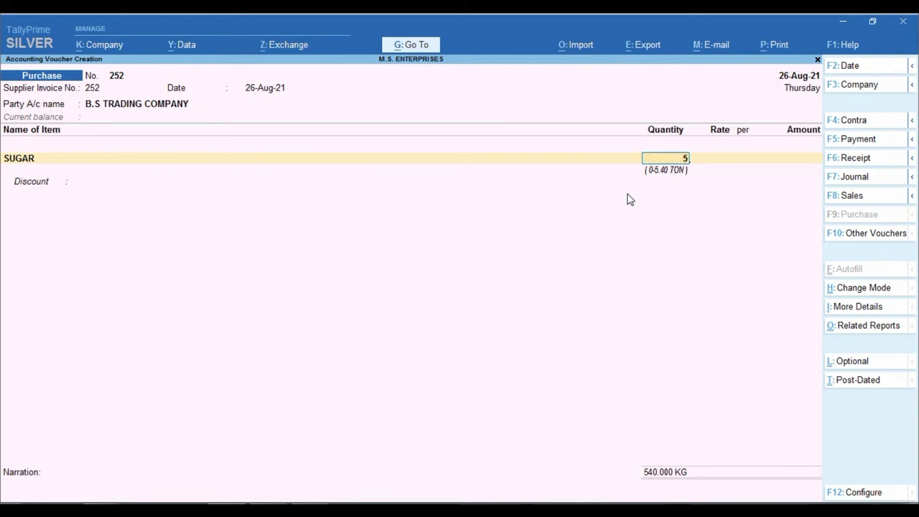
{"action": "key", "text": "Return"}
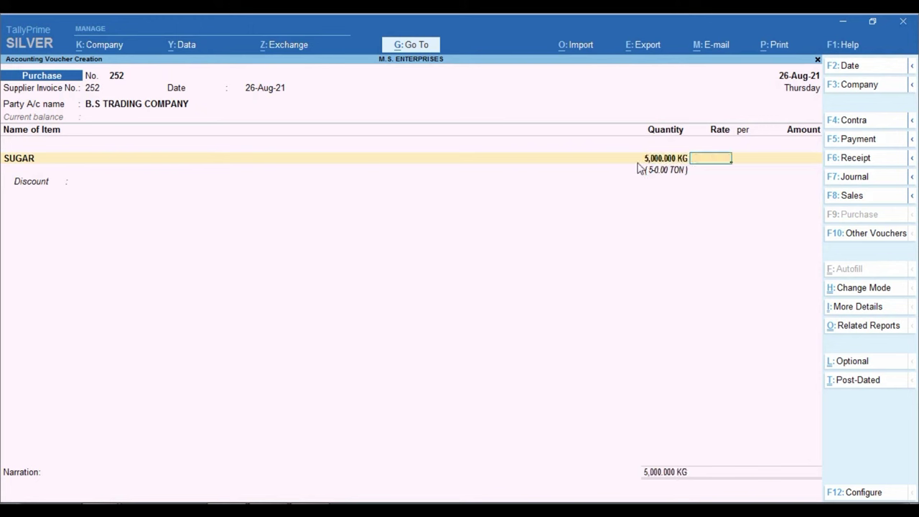
{"action": "key", "text": "ctrl"}
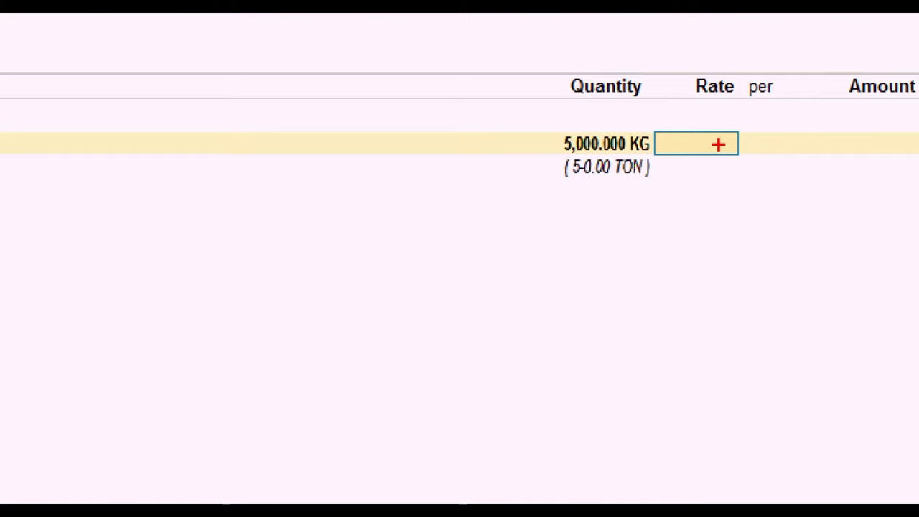
Set the rate of the SUGAR line to 3500 per KG
{"action": "type", "text": "3500"}
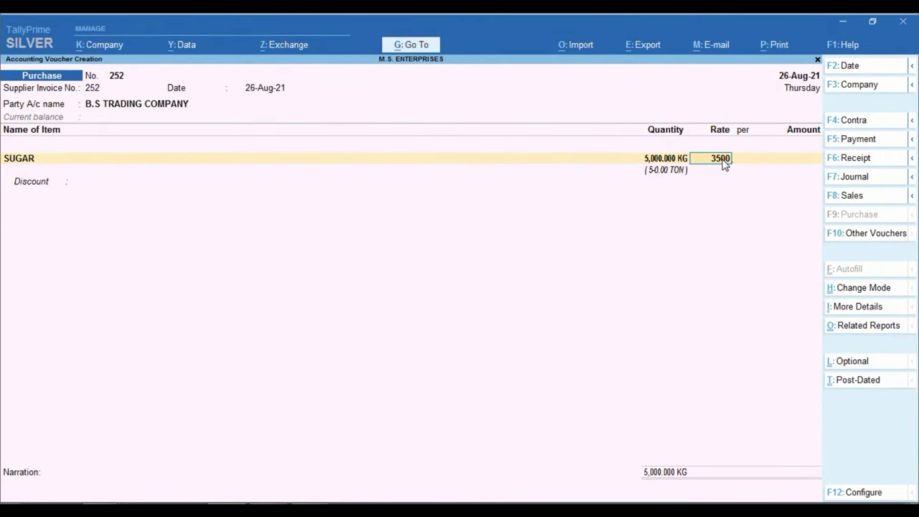
{"action": "key", "text": "Return"}
{"action": "key", "text": "ctrl"}
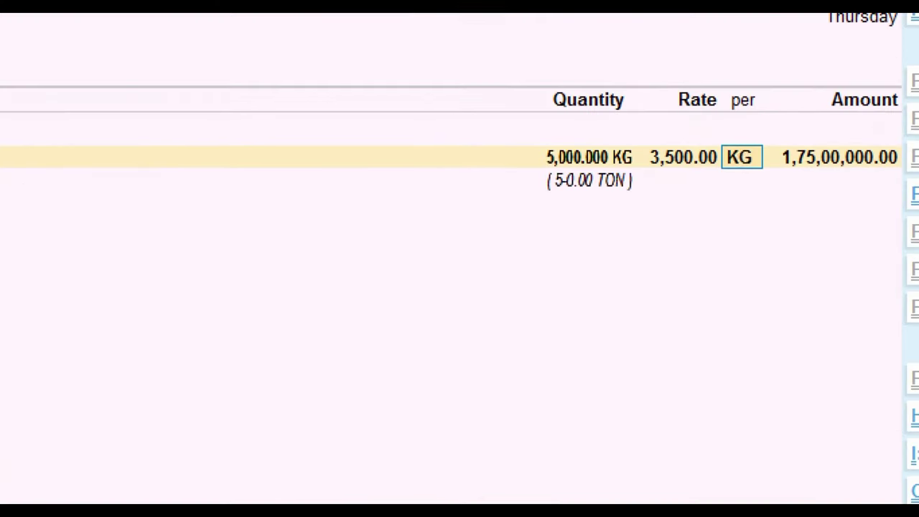
{"action": "left_click", "coordinate": [741, 159]}
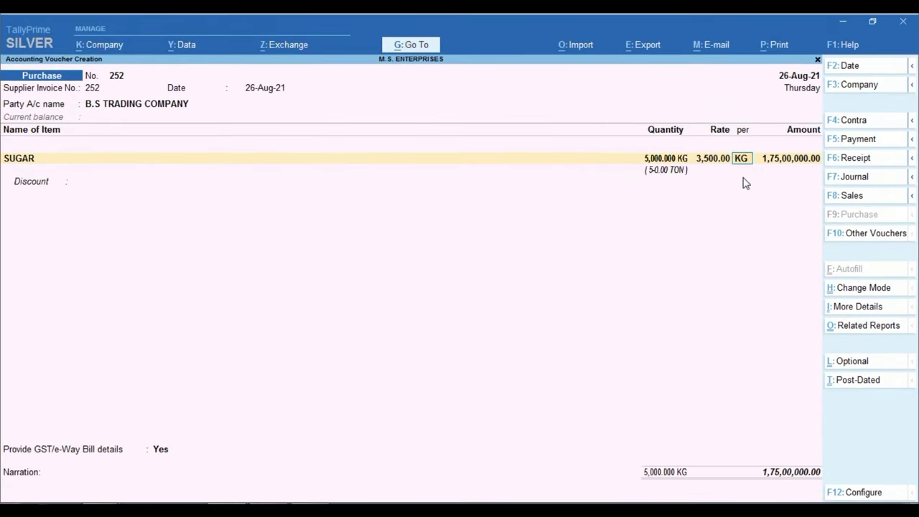
Change the rate of the SUGAR line to 355 per QNTL
{"action": "key", "text": "BackSpace"}
{"action": "type", "text": "35"}
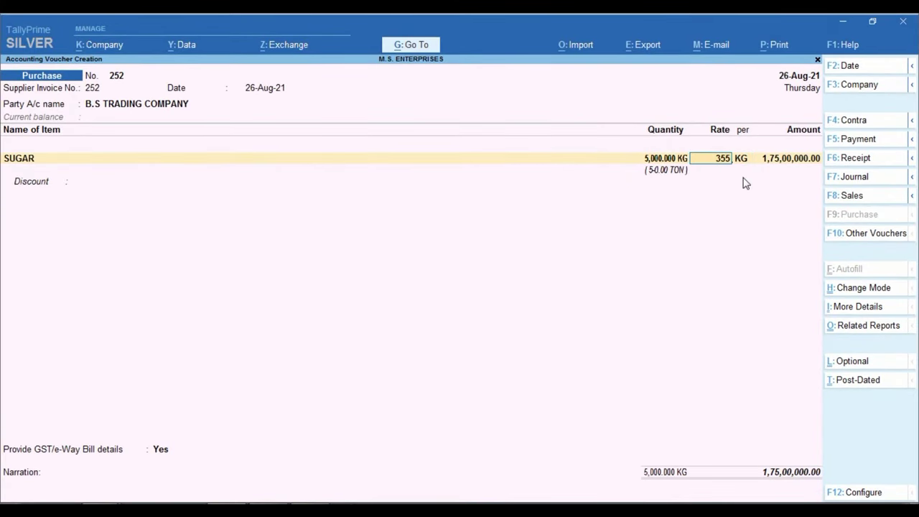
{"action": "type", "text": "5"}
{"action": "key", "text": "Return"}
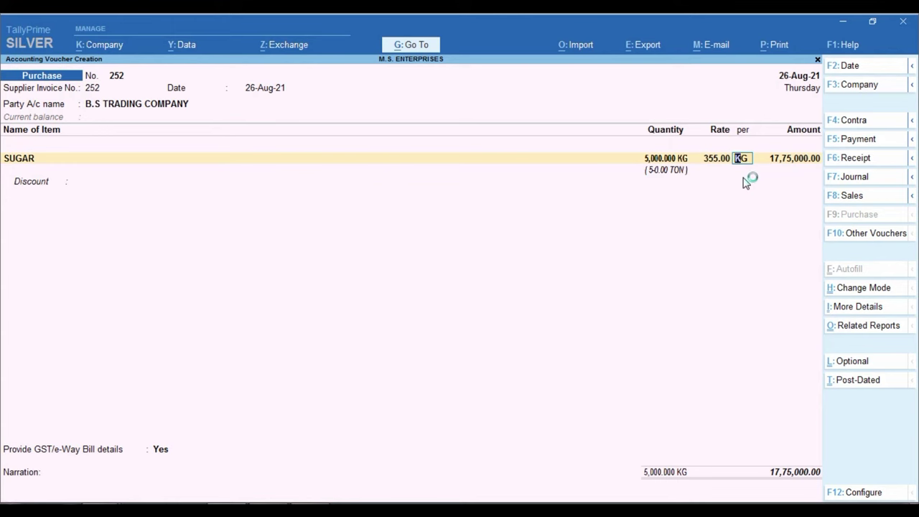
{"action": "type", "text": "QNTL"}
{"action": "key", "text": "Return"}
{"action": "key", "text": "ctrl"}
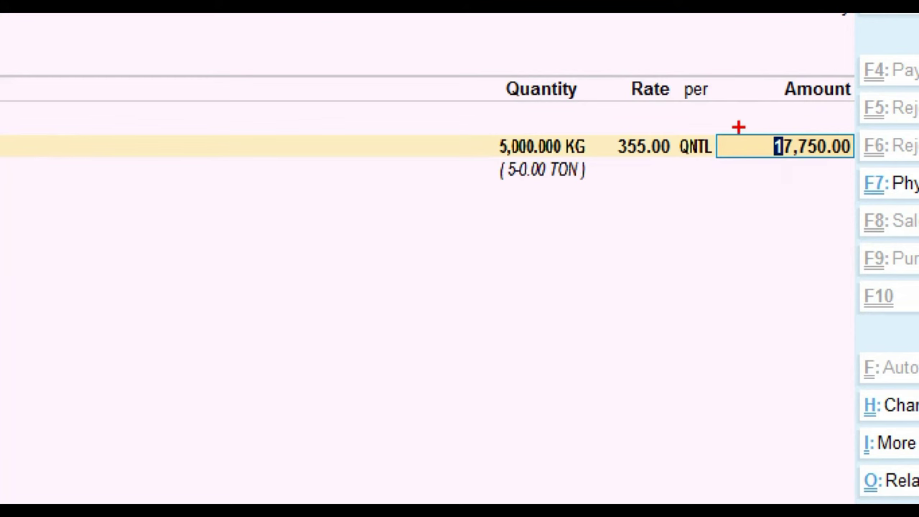
{"action": "mouse_move", "coordinate": [738, 127]}
{"action": "left_mouse_down"}
{"action": "mouse_move", "coordinate": [788, 152]}
{"action": "mouse_move", "coordinate": [867, 172]}
{"action": "left_mouse_up"}
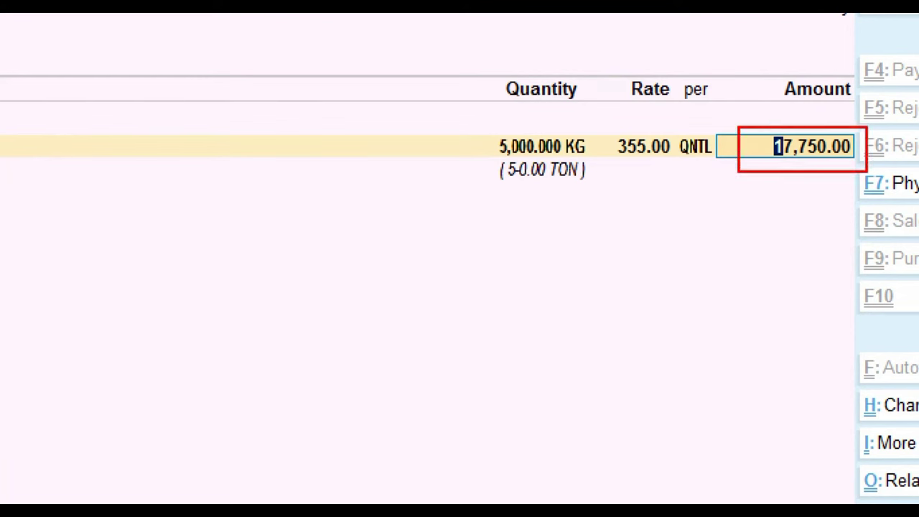
{"action": "key", "text": "Escape"}
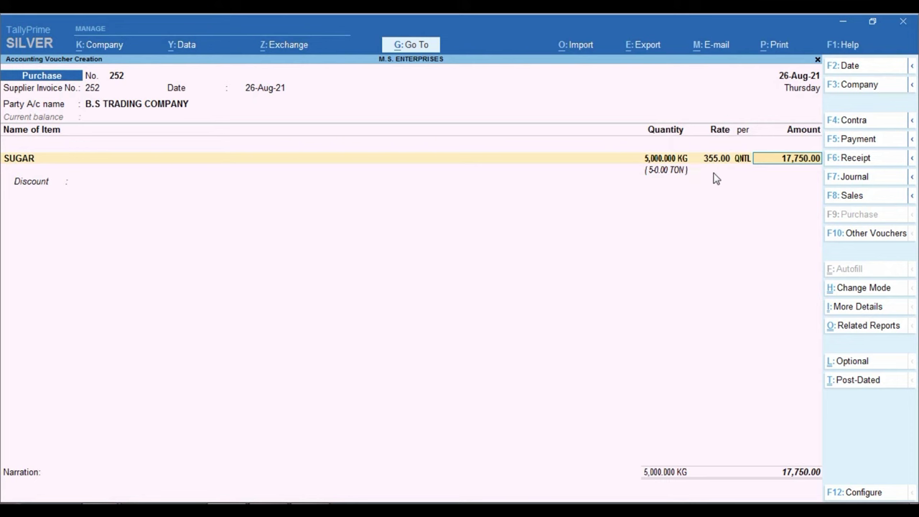
{"action": "key", "text": "ctrl"}
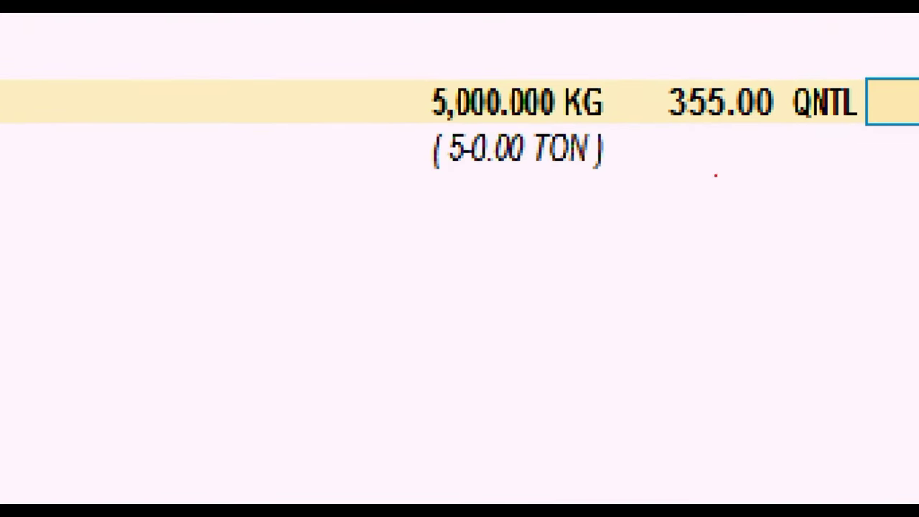
{"action": "left_click", "coordinate": [715, 176]}
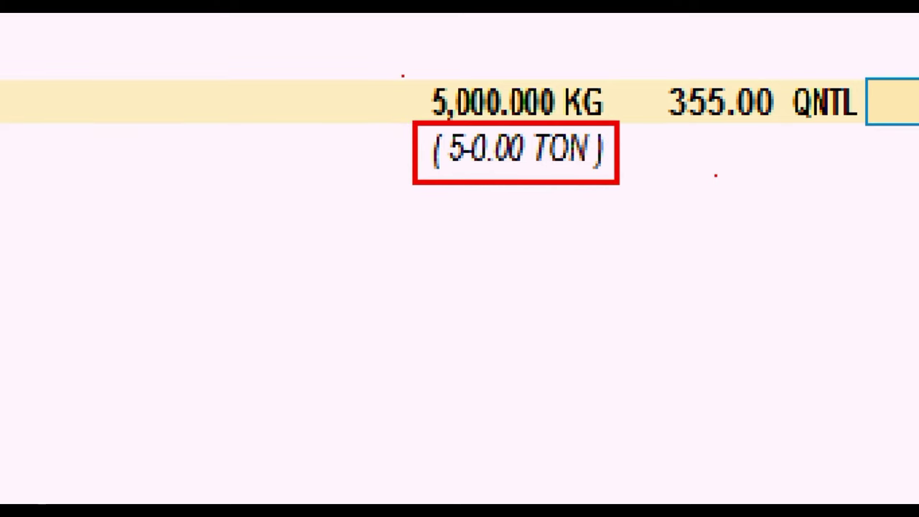
Change the quantity of the SUGAR line to 400 KG
{"action": "key", "text": "shift+Tab"}
{"action": "key", "text": "shift+Tab"}
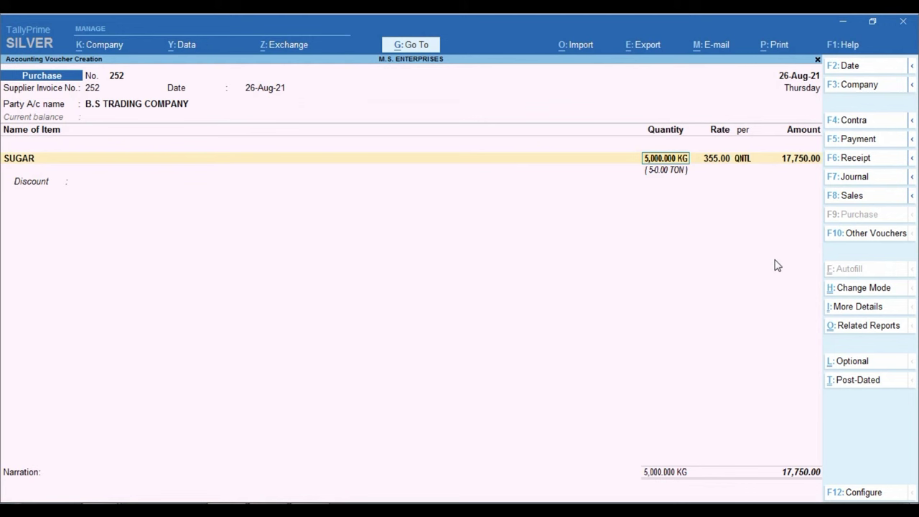
{"action": "type", "text": "4"}
{"action": "type", "text": "00kg"}
{"action": "key", "text": "Return"}
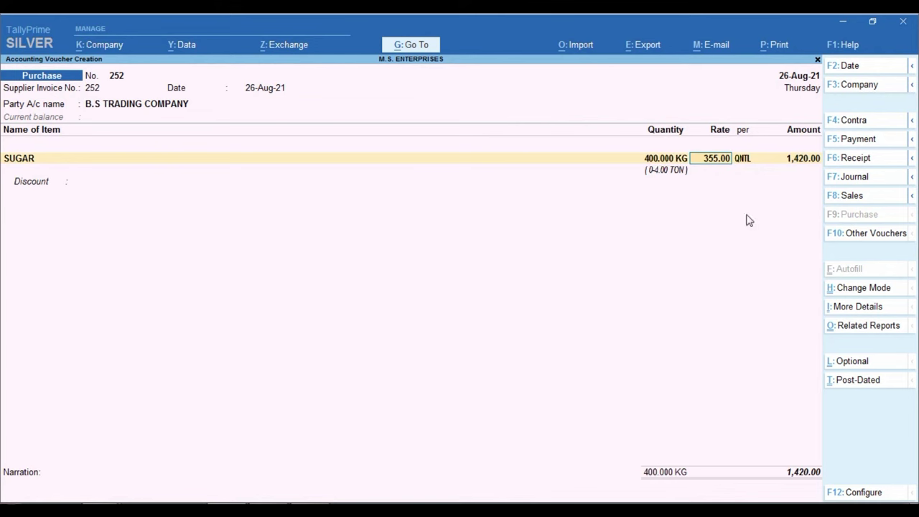
Set the rate of the SUGAR line to 3540 per QNTL
{"action": "key", "text": "ctrl+a"}
{"action": "type", "text": "3540"}
{"action": "key", "text": "Return"}
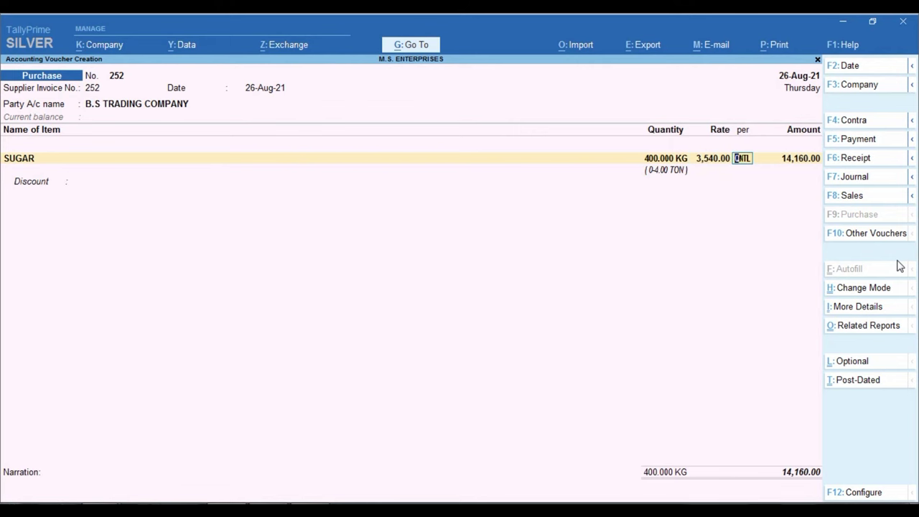
{"action": "key", "text": "ctrl"}
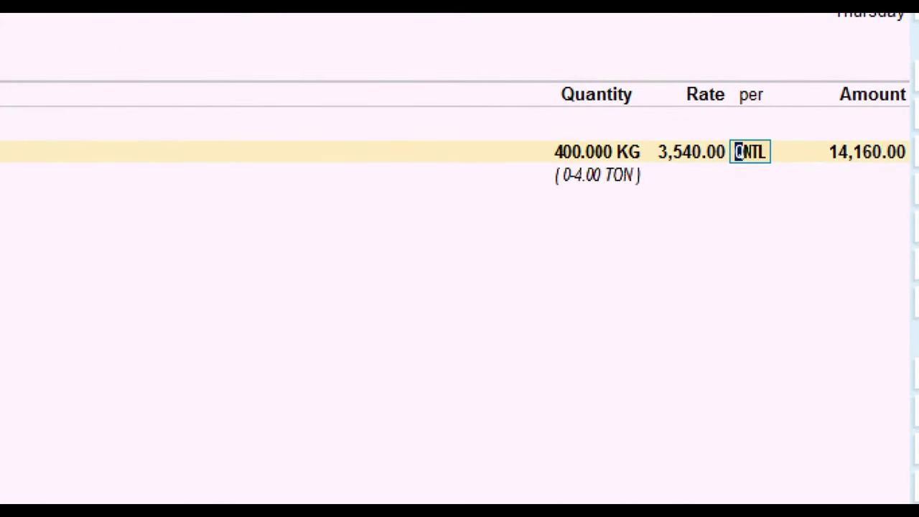
Change the rate of the SUGAR line to 35.40 per KG
{"action": "key", "text": "BackSpace"}
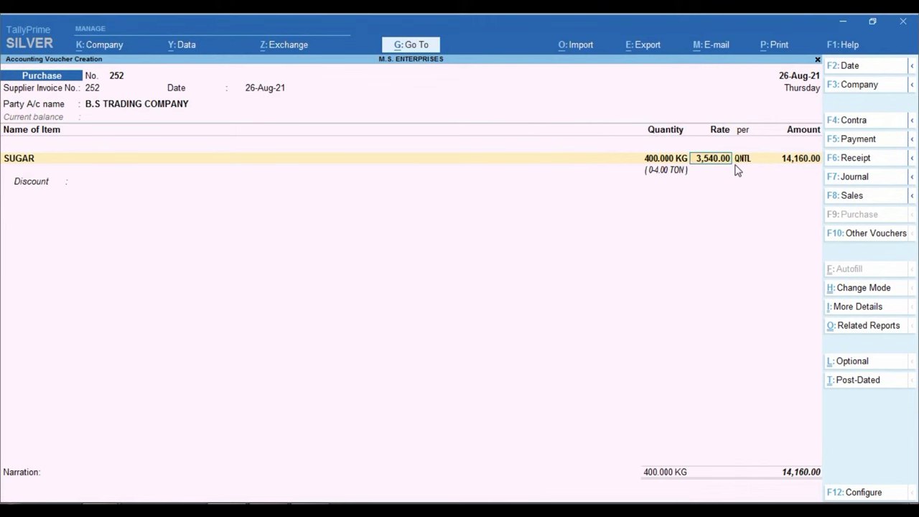
{"action": "type", "text": "35.40"}
{"action": "key", "text": "Return"}
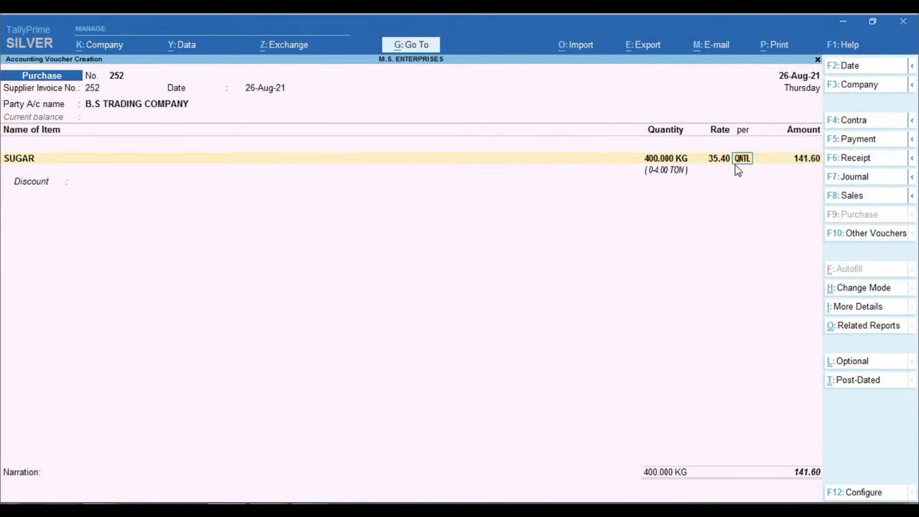
{"action": "type", "text": "KG"}
{"action": "key", "text": "Return"}
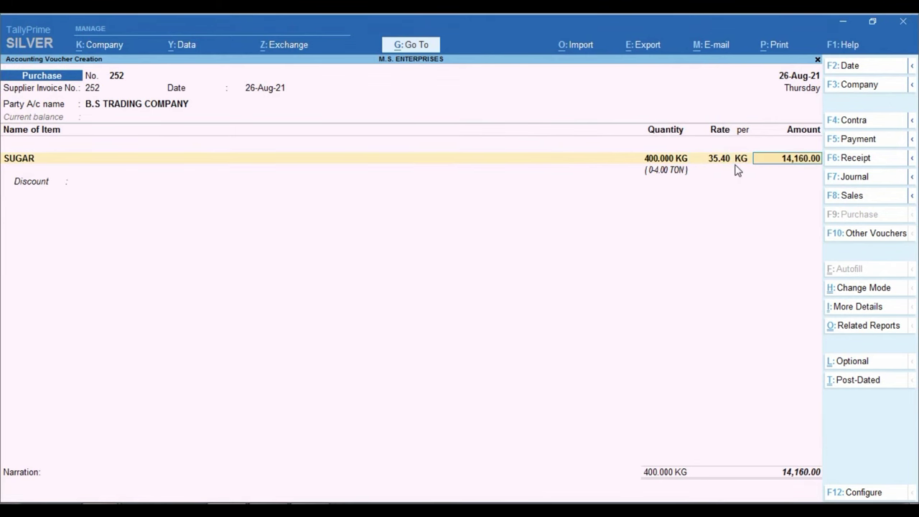
{"action": "key", "text": "ctrl"}
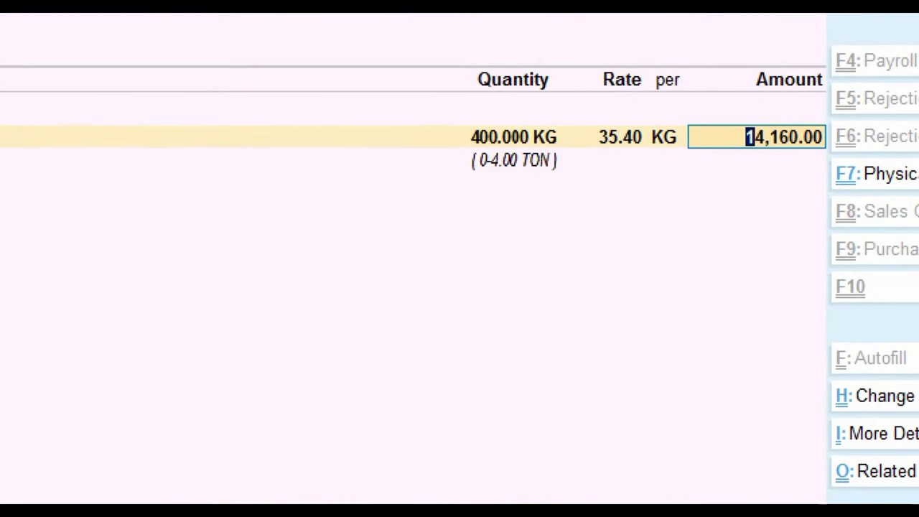
{"action": "left_click_drag", "start_coordinate": [727, 117], "coordinate": [849, 158]}
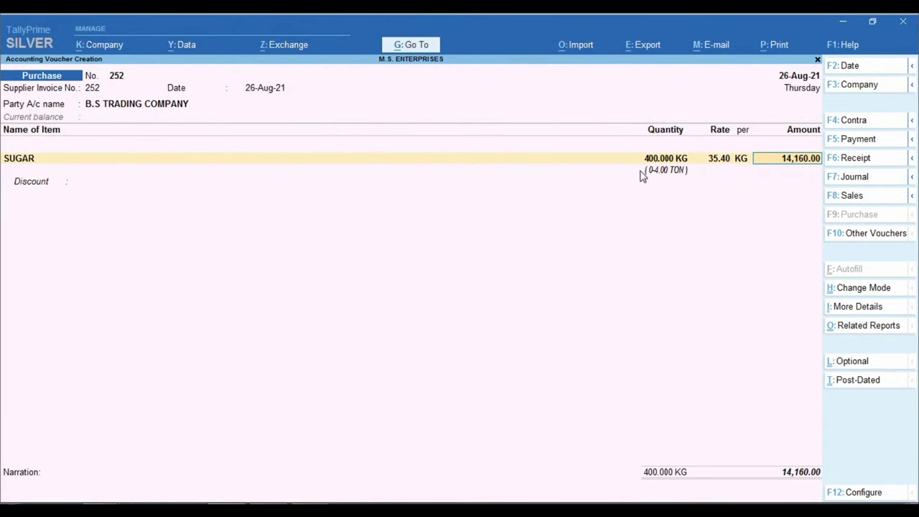
Reopen the quantity of the SUGAR line for editing, keeping B.S TRADING COMPANY as the party account
{"action": "key", "text": "BackSpace"}
{"action": "key", "text": "BackSpace"}
{"action": "key", "text": "BackSpace"}
{"action": "key", "text": "BackSpace"}
{"action": "key", "text": "Down"}
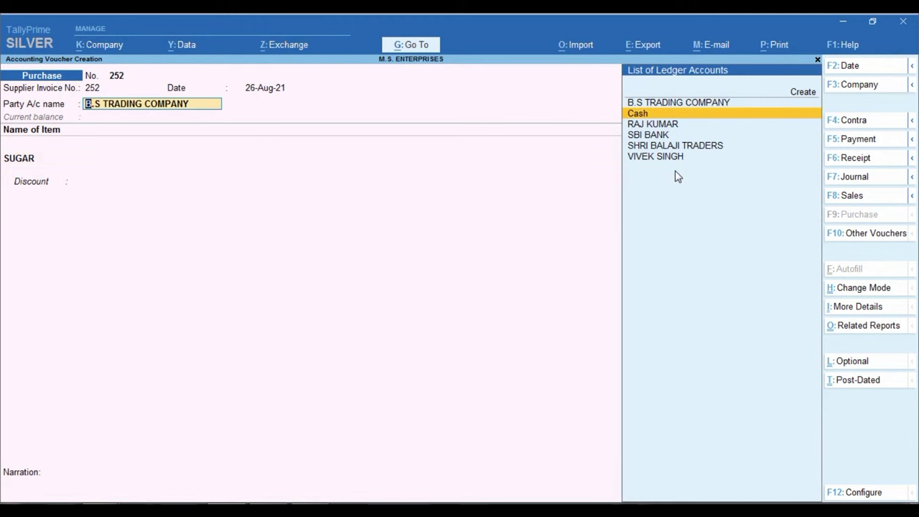
{"action": "key", "text": "Up"}
{"action": "key", "text": "Return"}
{"action": "key", "text": "Return"}
{"action": "key", "text": "Return"}
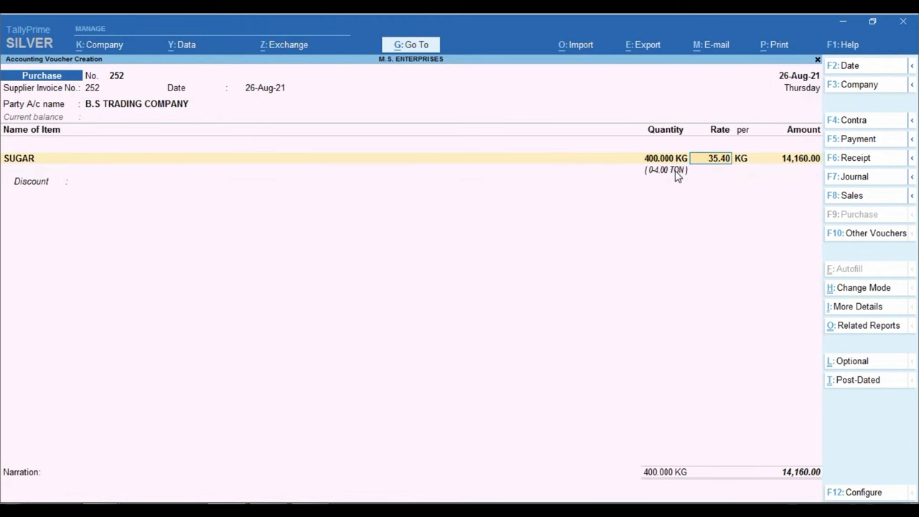
{"action": "key", "text": "BackSpace"}
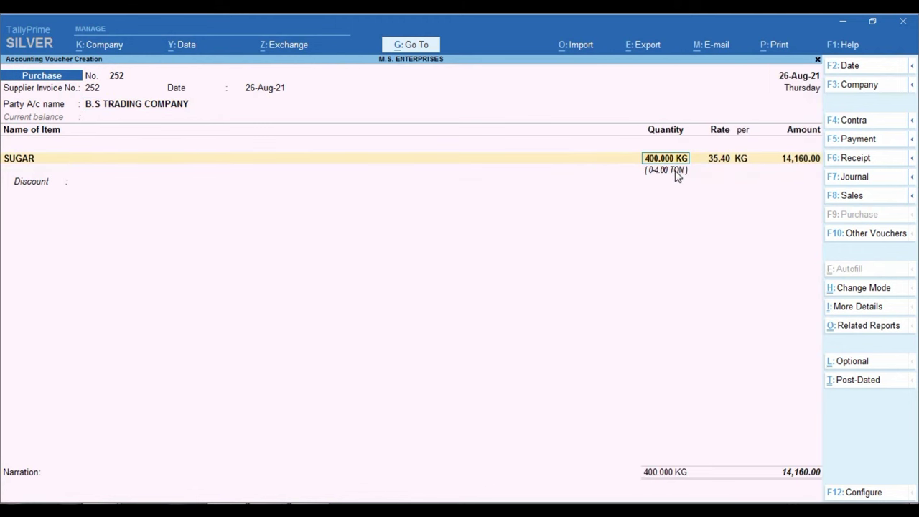